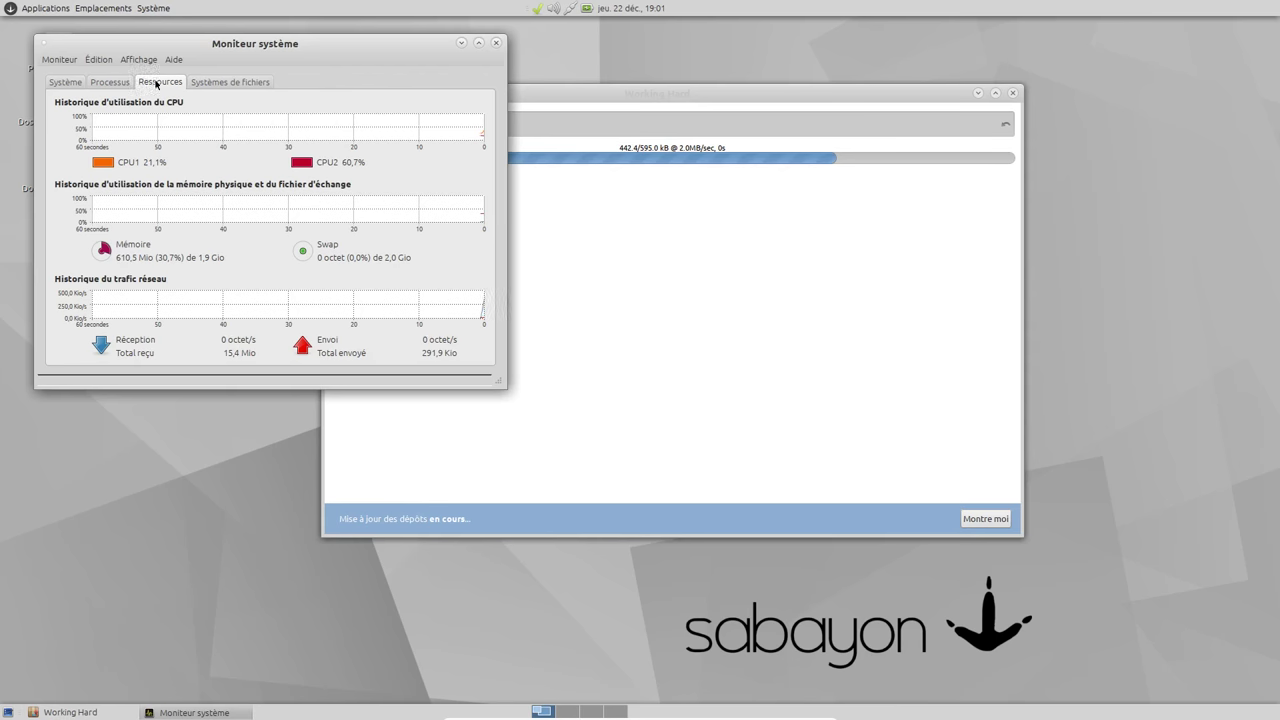
Show the general system information in System Monitor and reposition its window on the desktop.
left_click(66, 82)
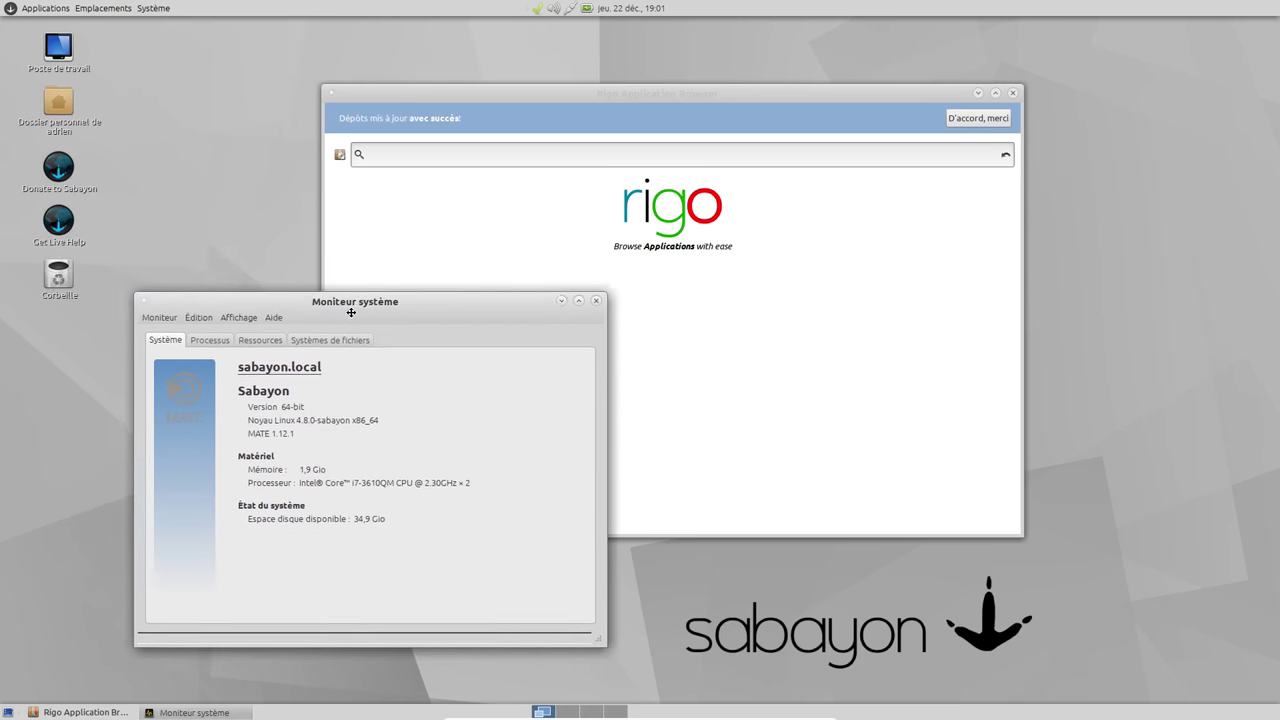
left_click_drag(336, 300, 325, 240)
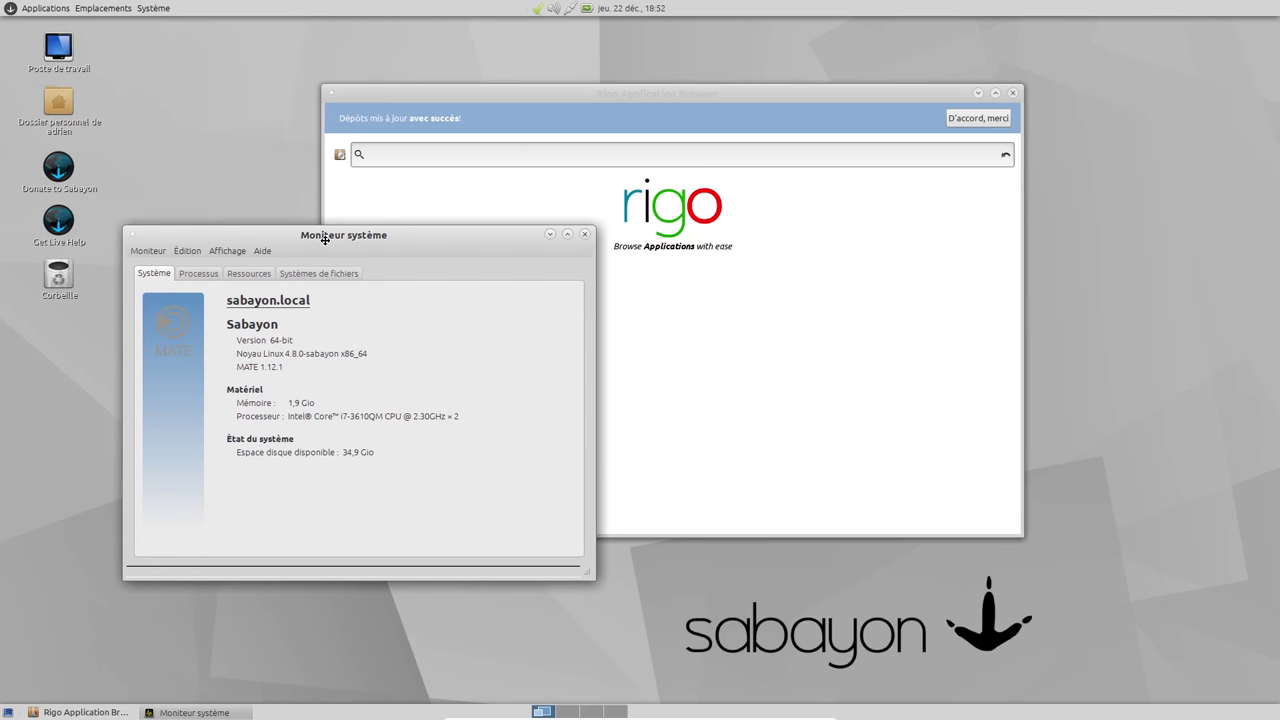
Dismiss the repository update notice, move the Rigo window, start updating all packages and always accept the required licenses.
left_click(978, 118)
left_click_drag(755, 91, 916, 110)
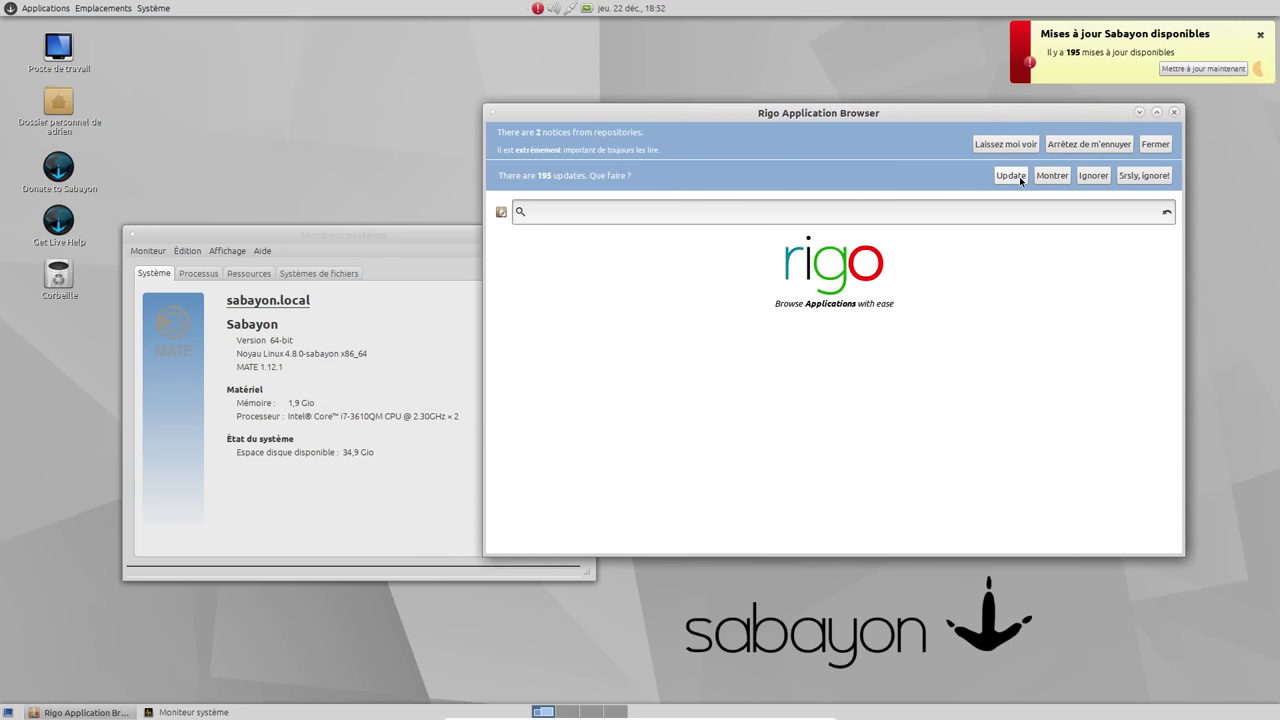
left_click(1021, 181)
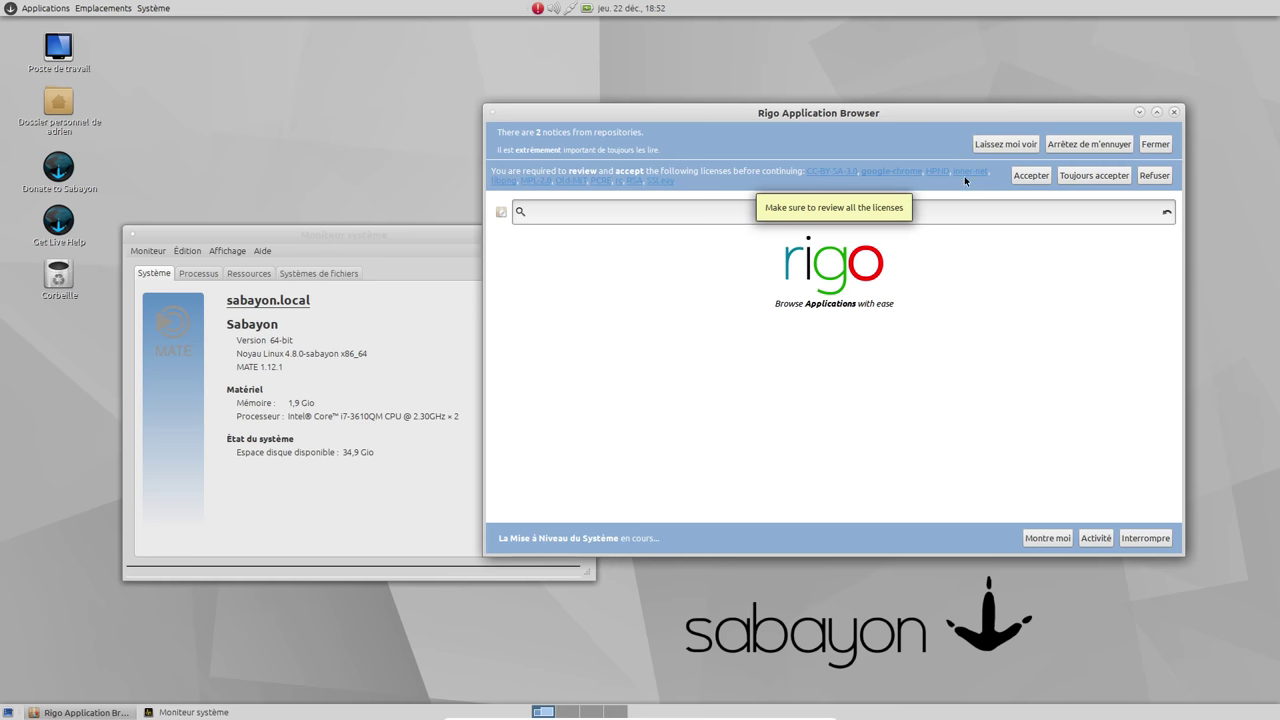
left_click(1093, 176)
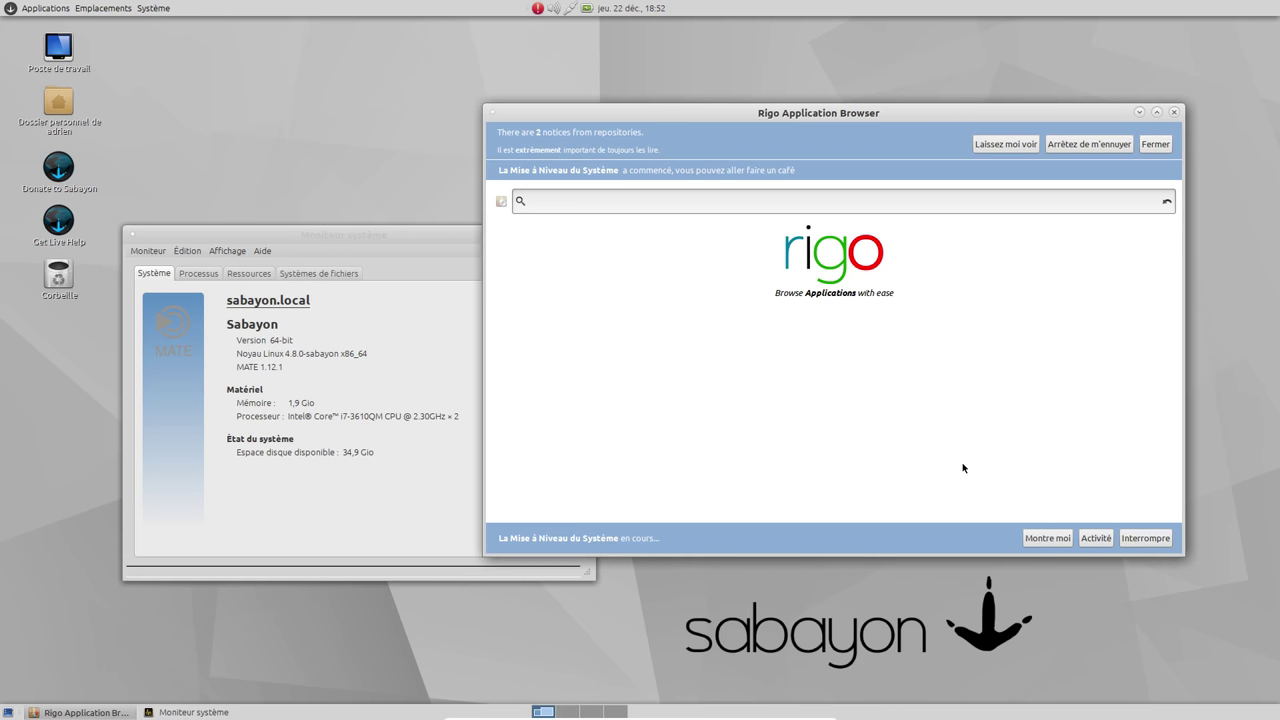
Show the system upgrade's progress with the Application Management details expanded, and move the window clear of System Monitor.
left_click(1048, 538)
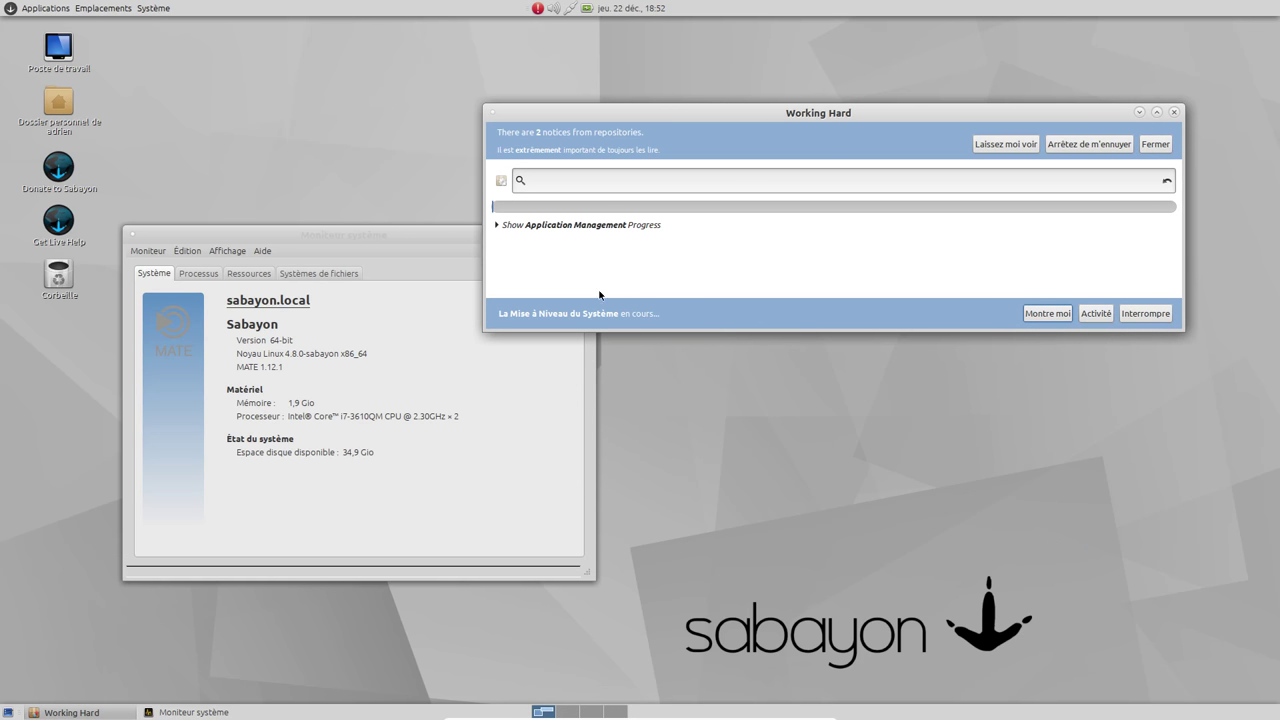
left_click(527, 226)
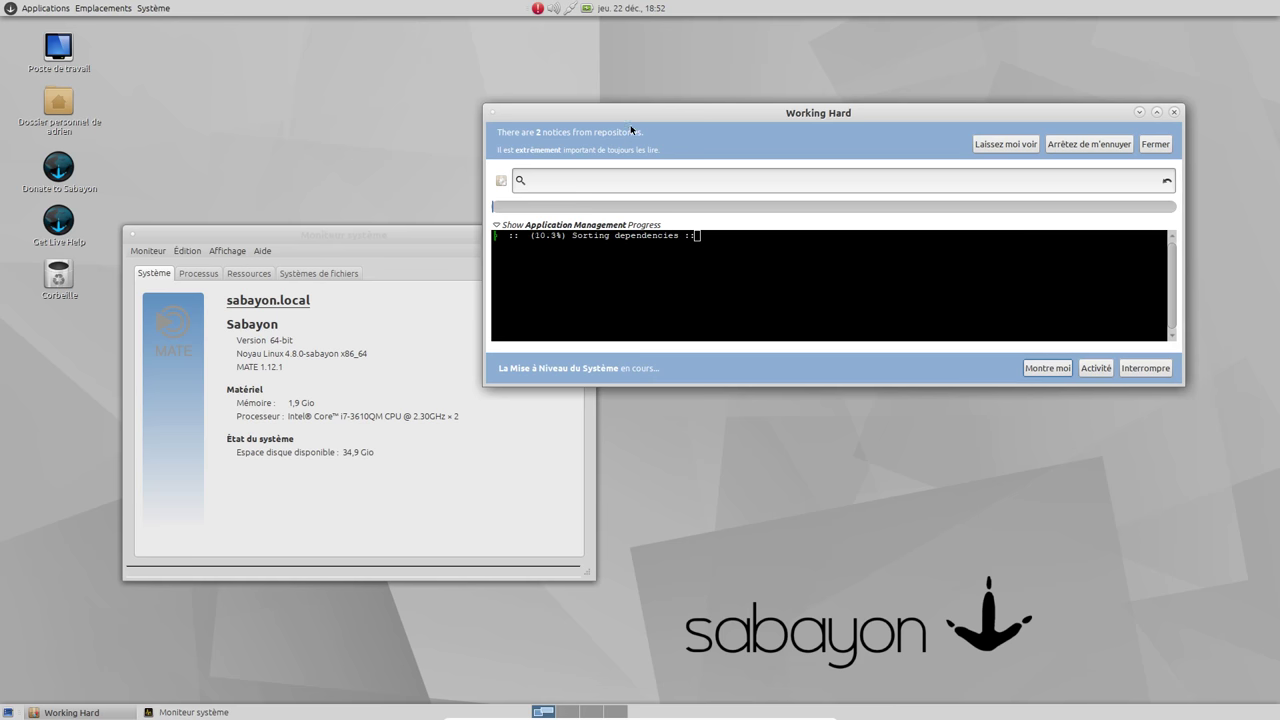
left_click_drag(630, 112, 704, 52)
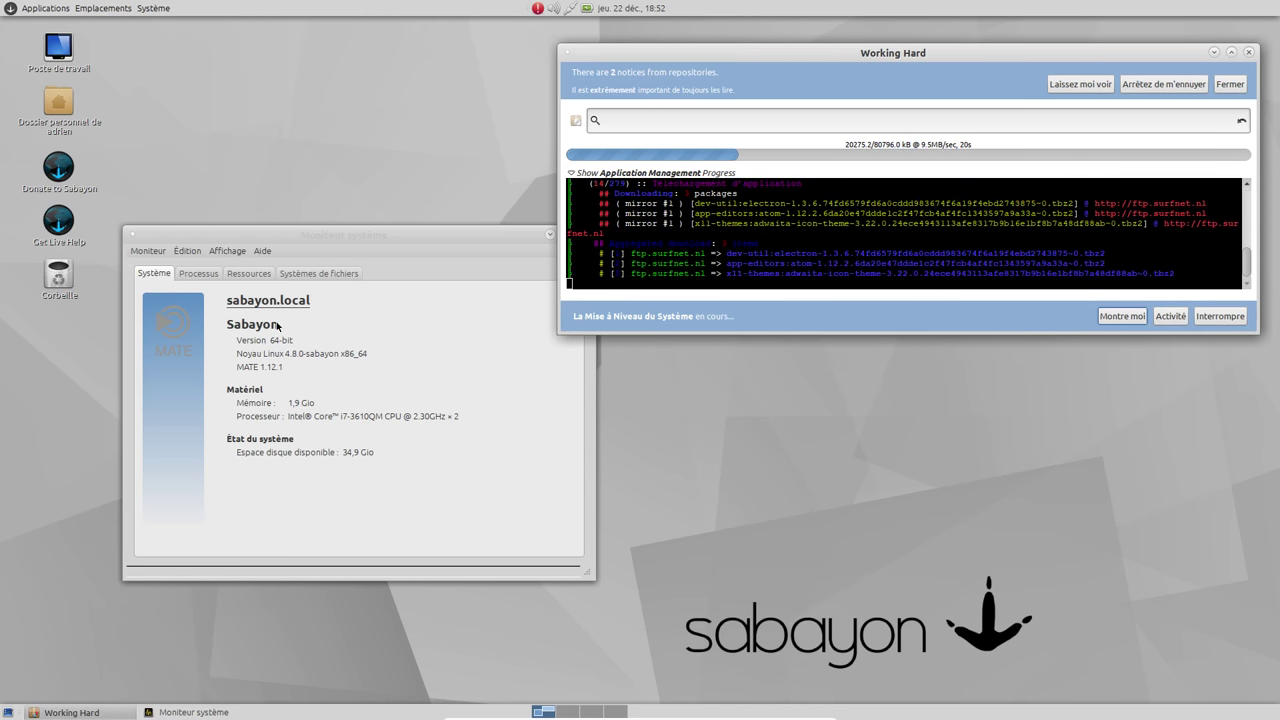
Review resource usage and the widened file systems list in System Monitor, and close the monitor.
left_click(212, 278)
left_click(249, 273)
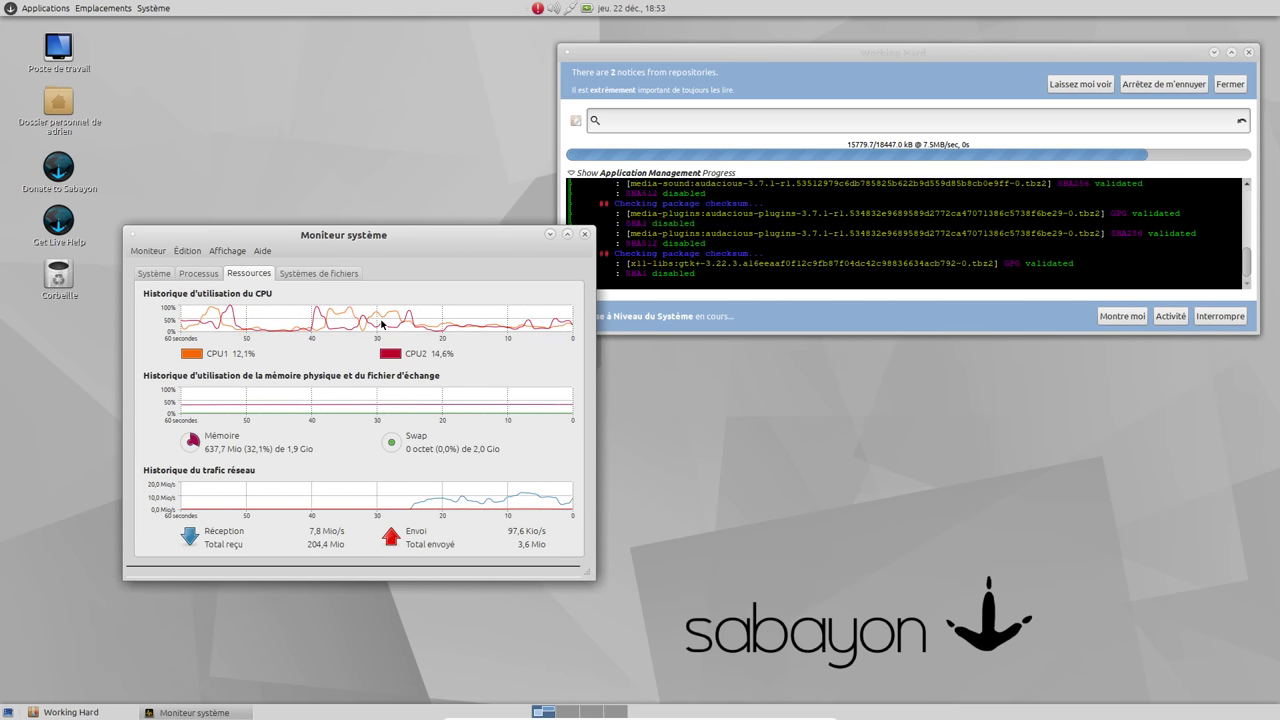
left_click(304, 275)
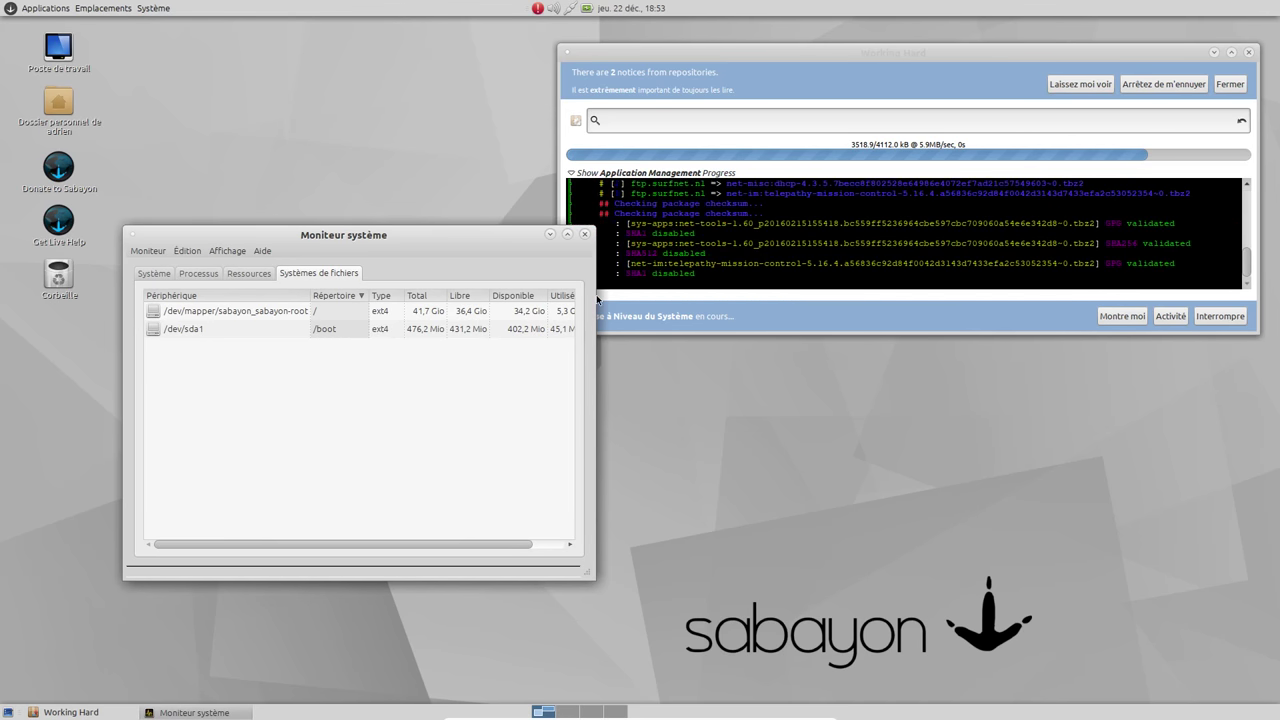
left_click_drag(590, 295, 690, 295)
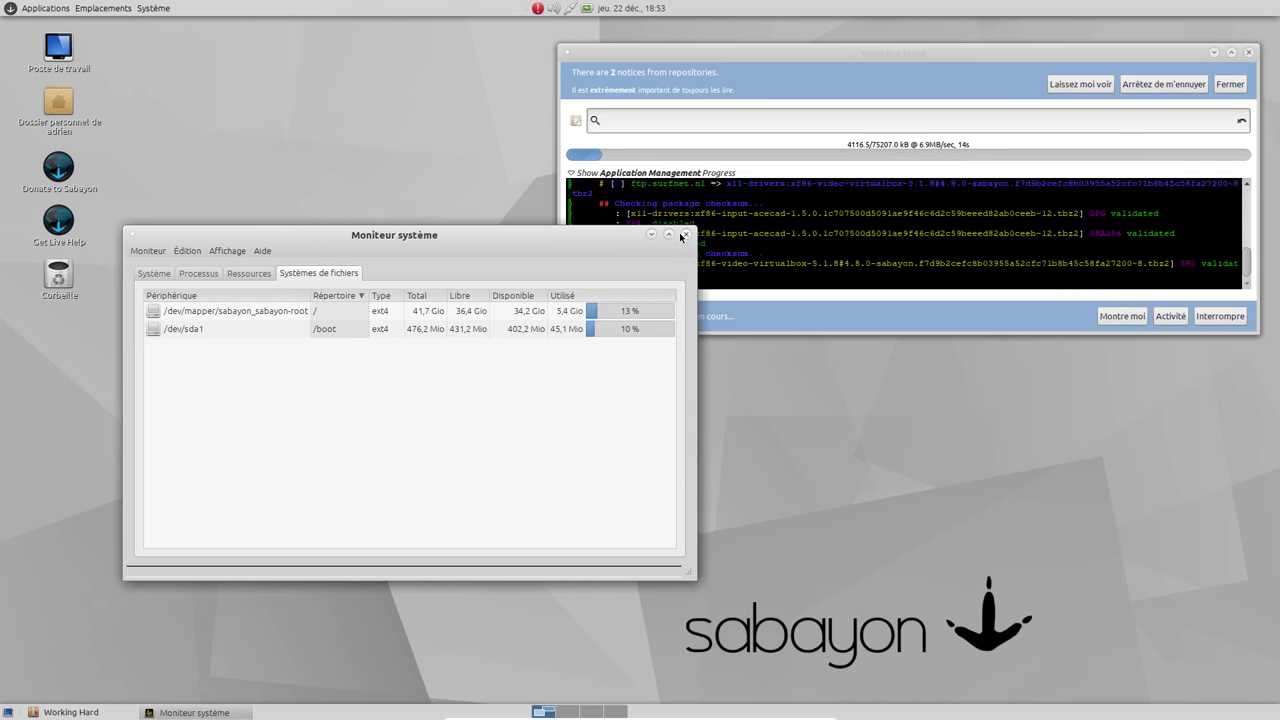
left_click(685, 235)
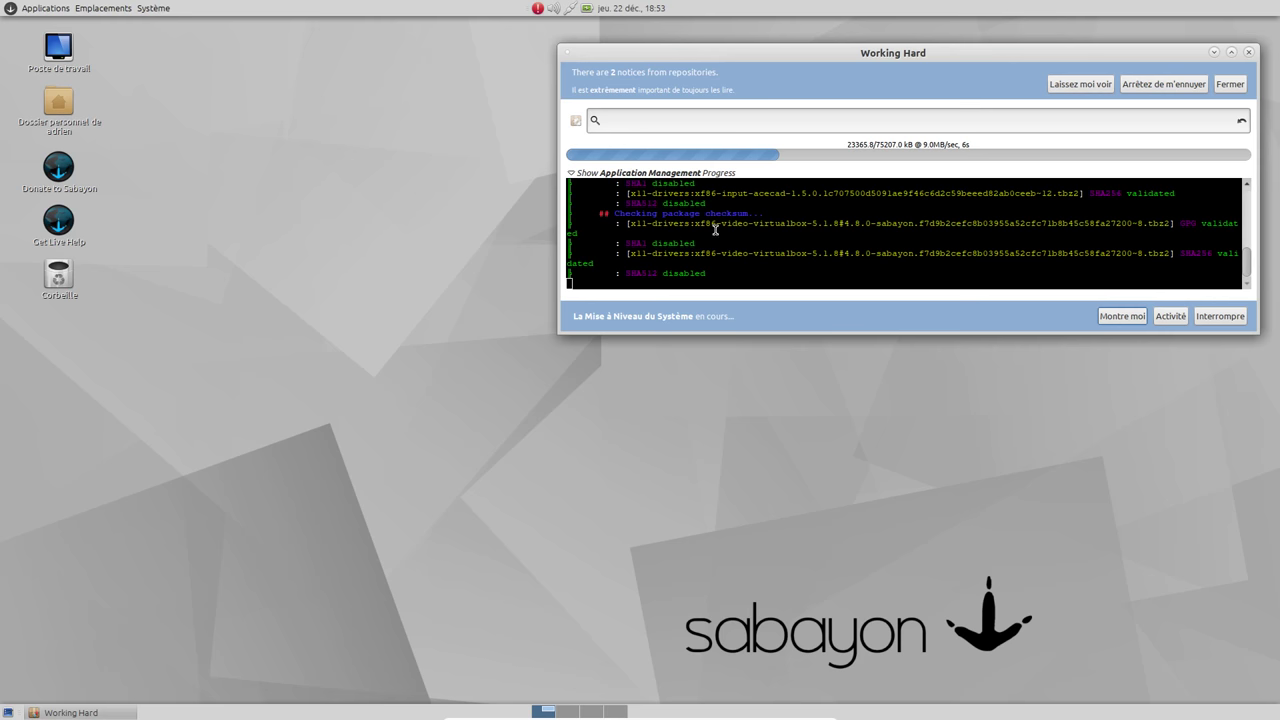
Launch LibreOffice Calc and check the installed LibreOffice version information.
left_click(46, 7)
mouse_move(57, 33)
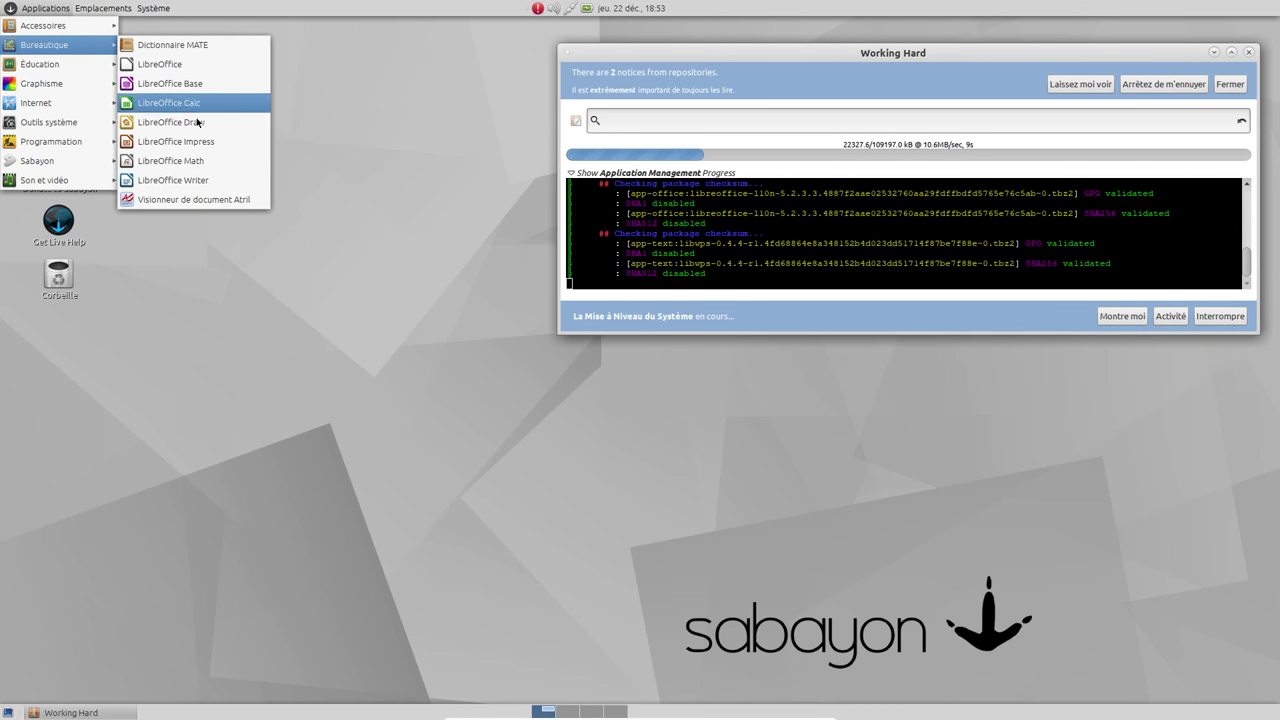
left_click(196, 102)
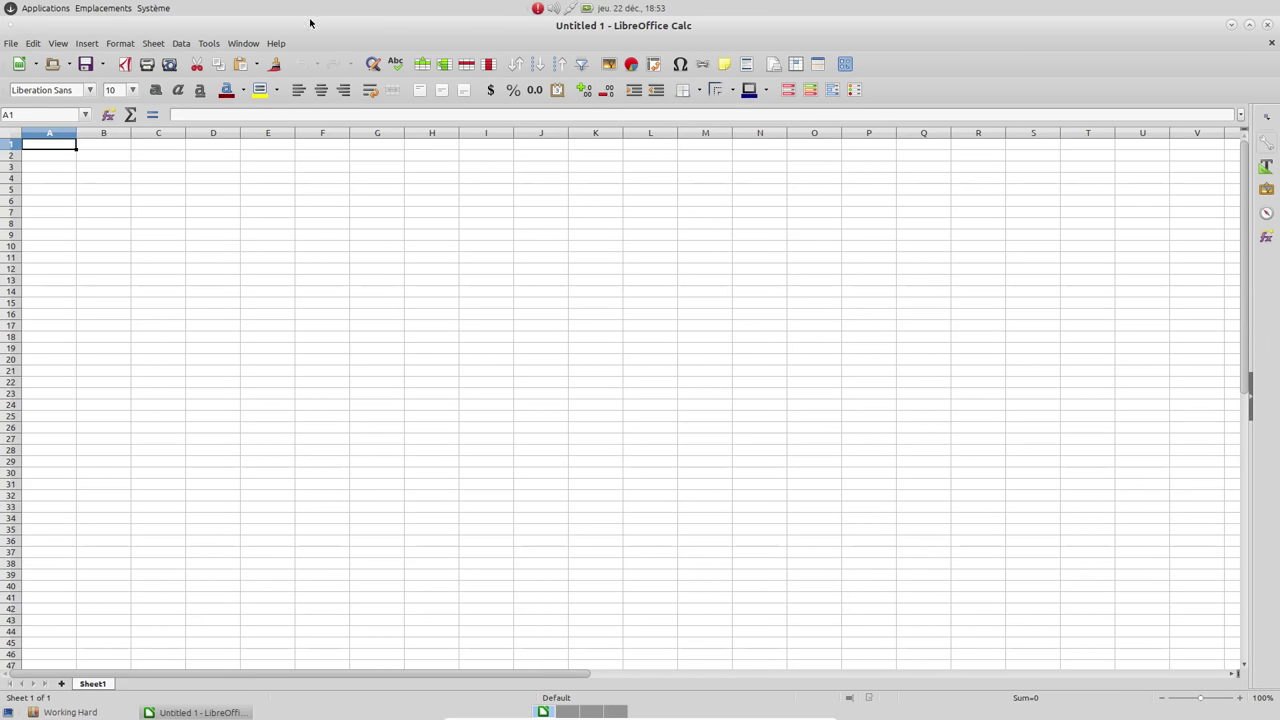
left_click(283, 42)
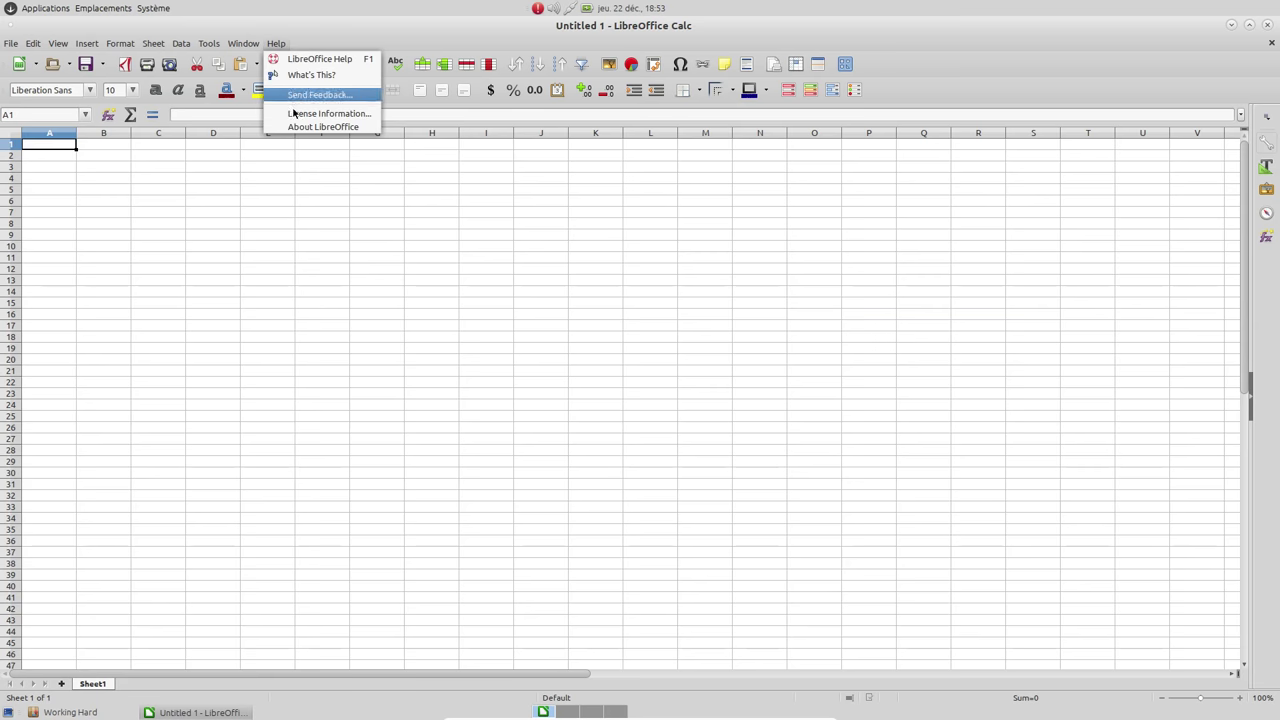
left_click(296, 128)
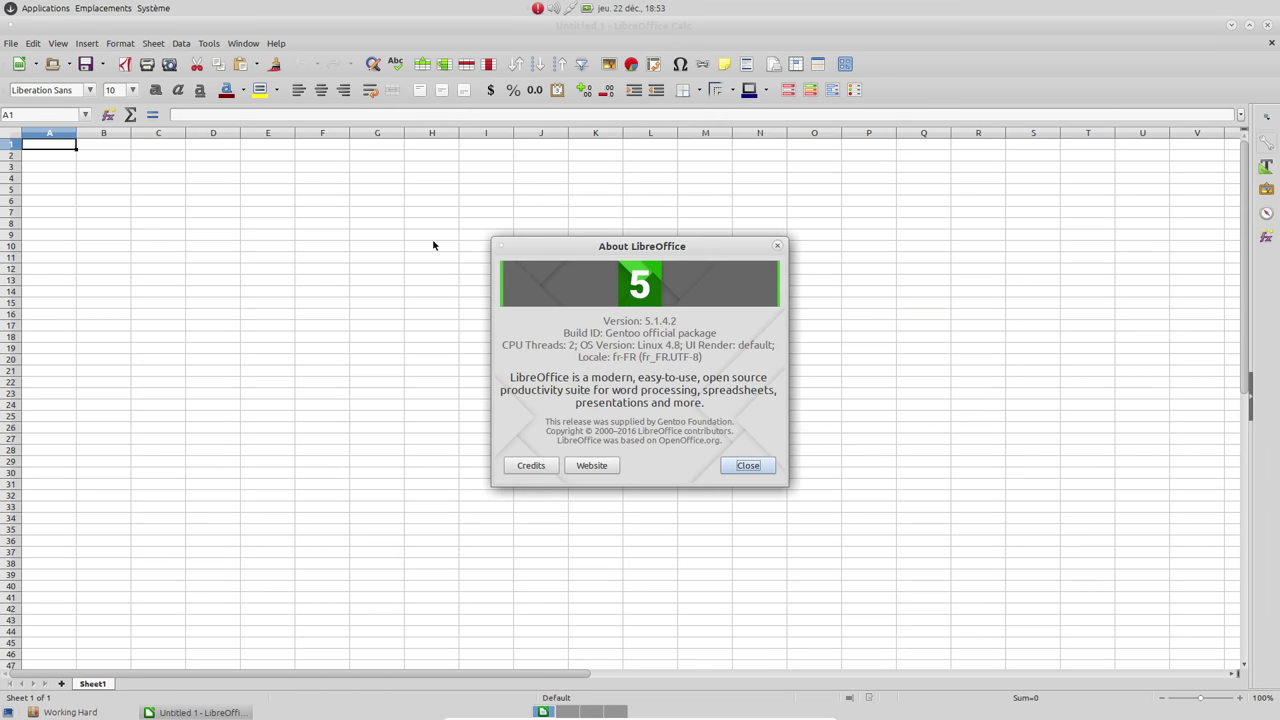
left_click(748, 466)
Check which user interface languages LibreOffice's language settings offer, cancel the options and close Calc.
left_click(207, 44)
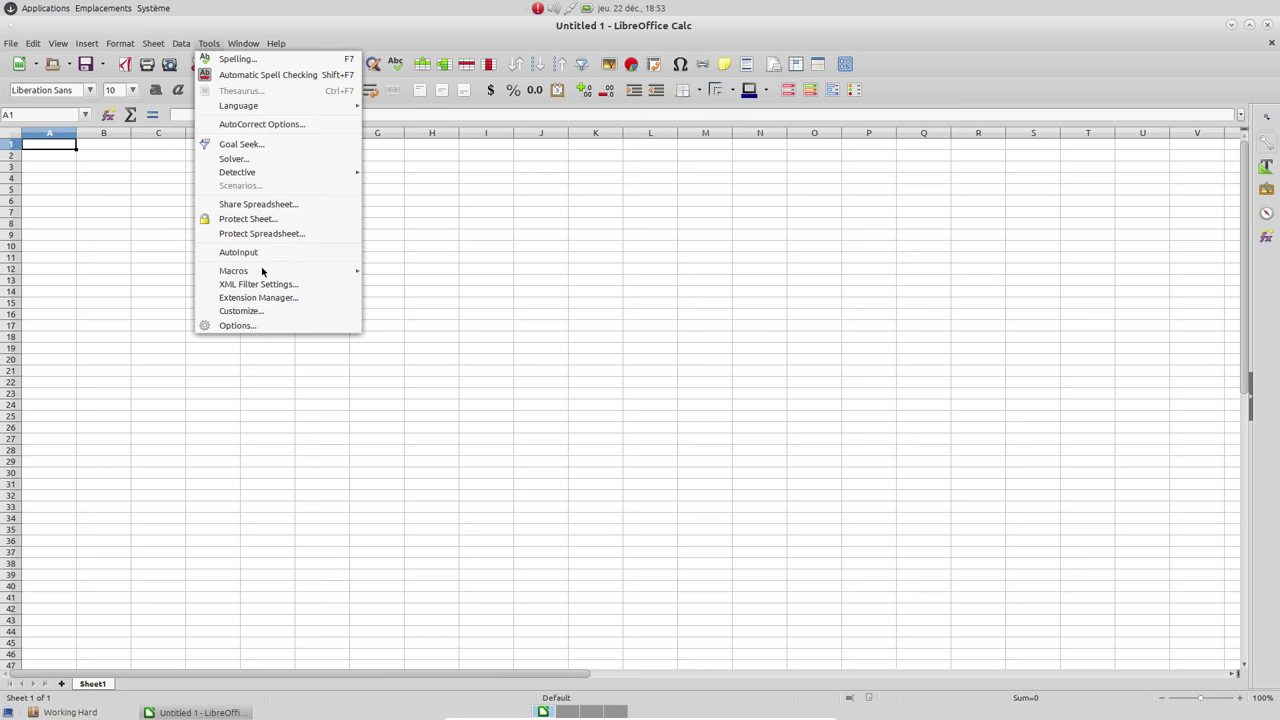
left_click(249, 326)
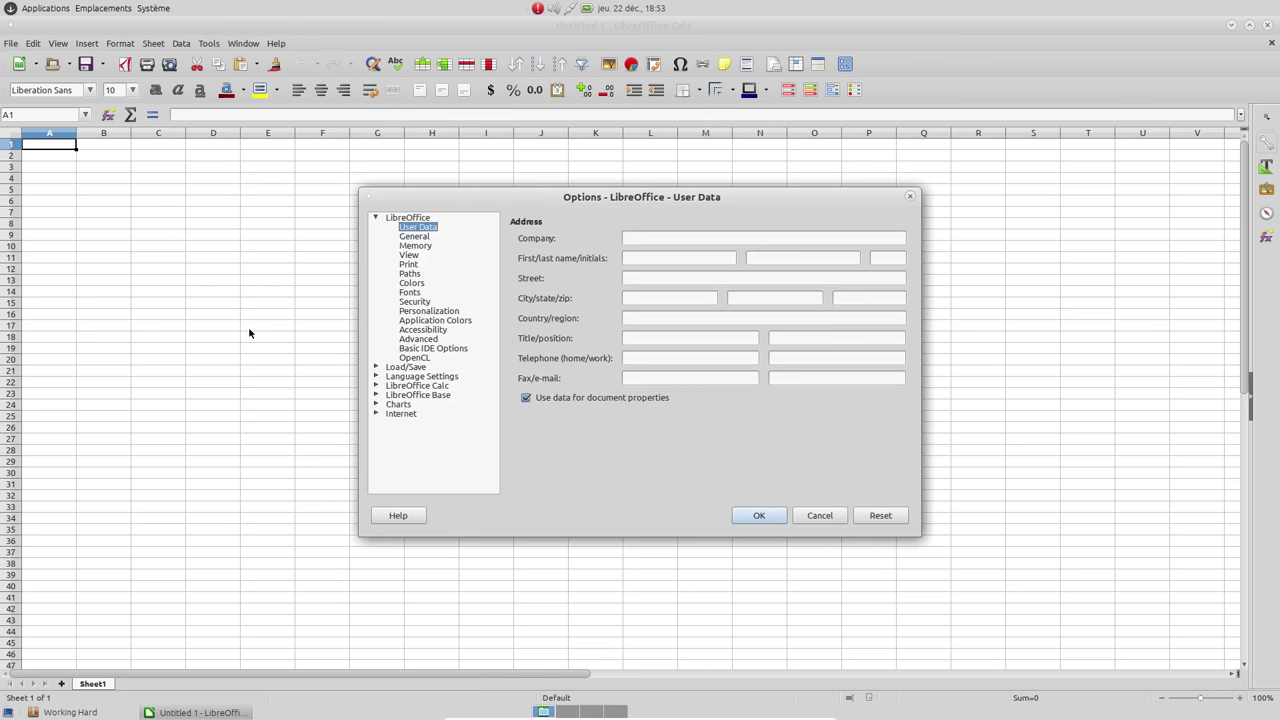
left_click(414, 236)
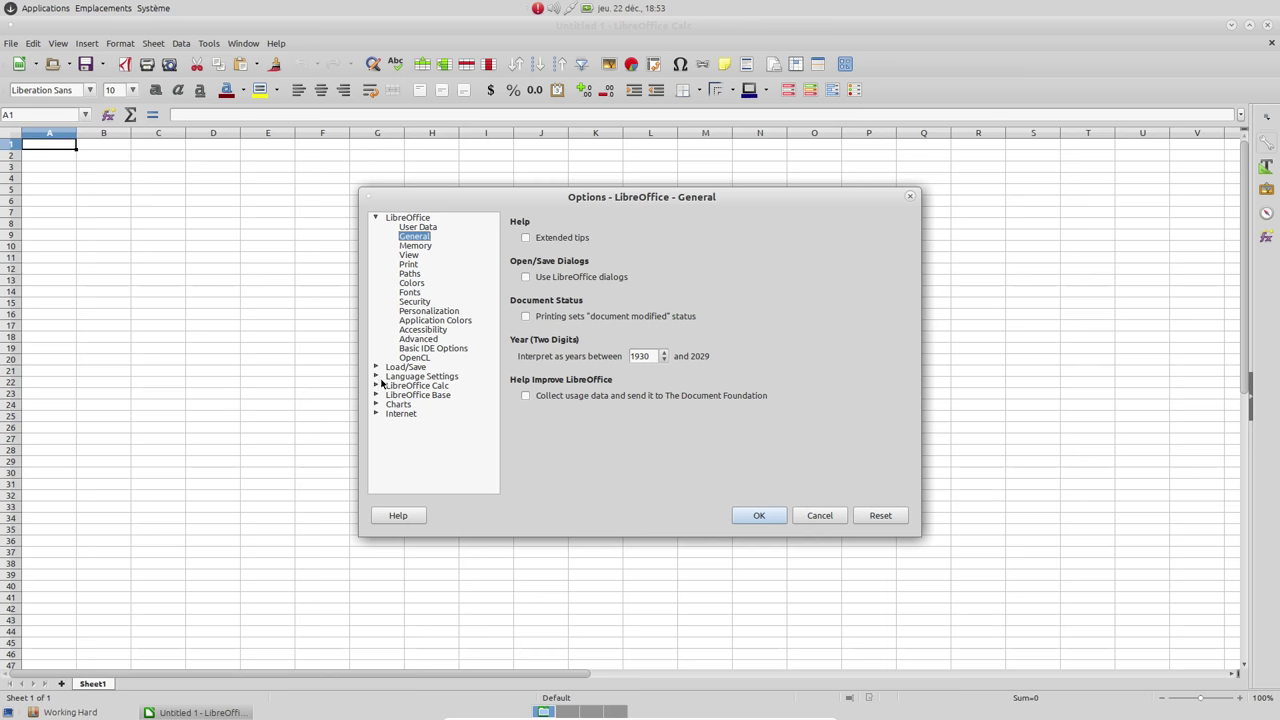
left_click(376, 377)
left_click(414, 387)
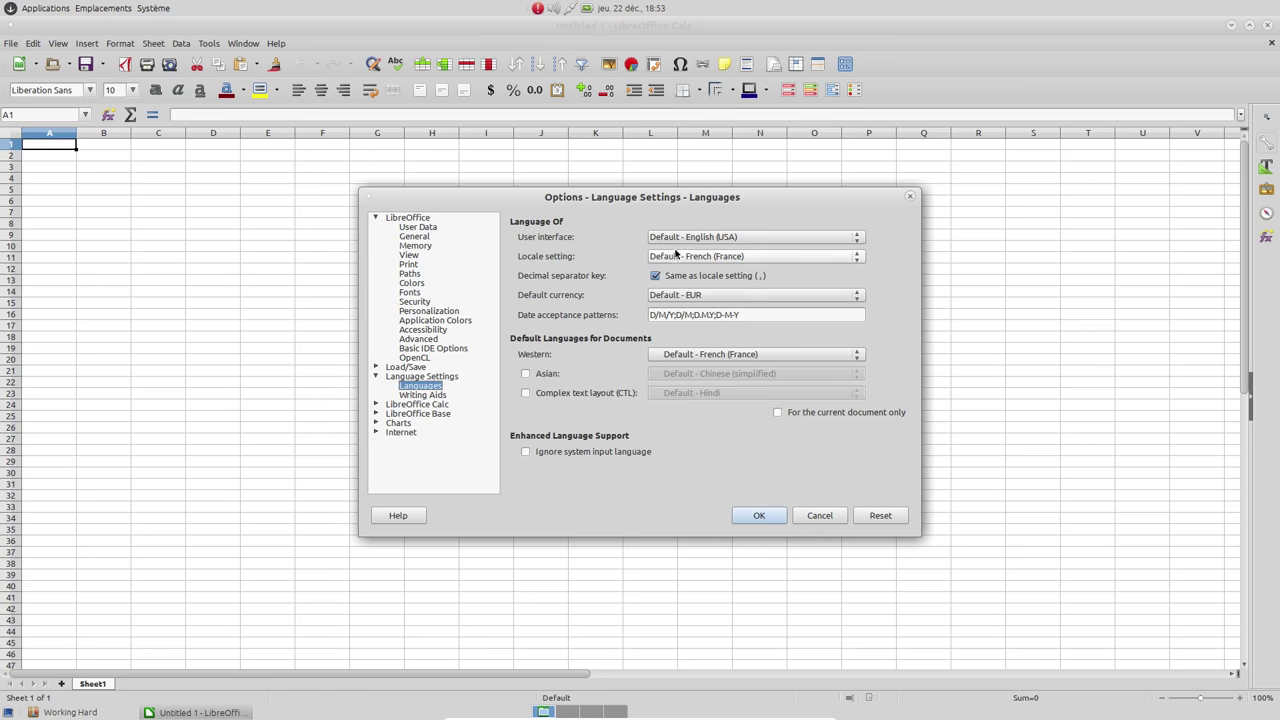
left_click(740, 238)
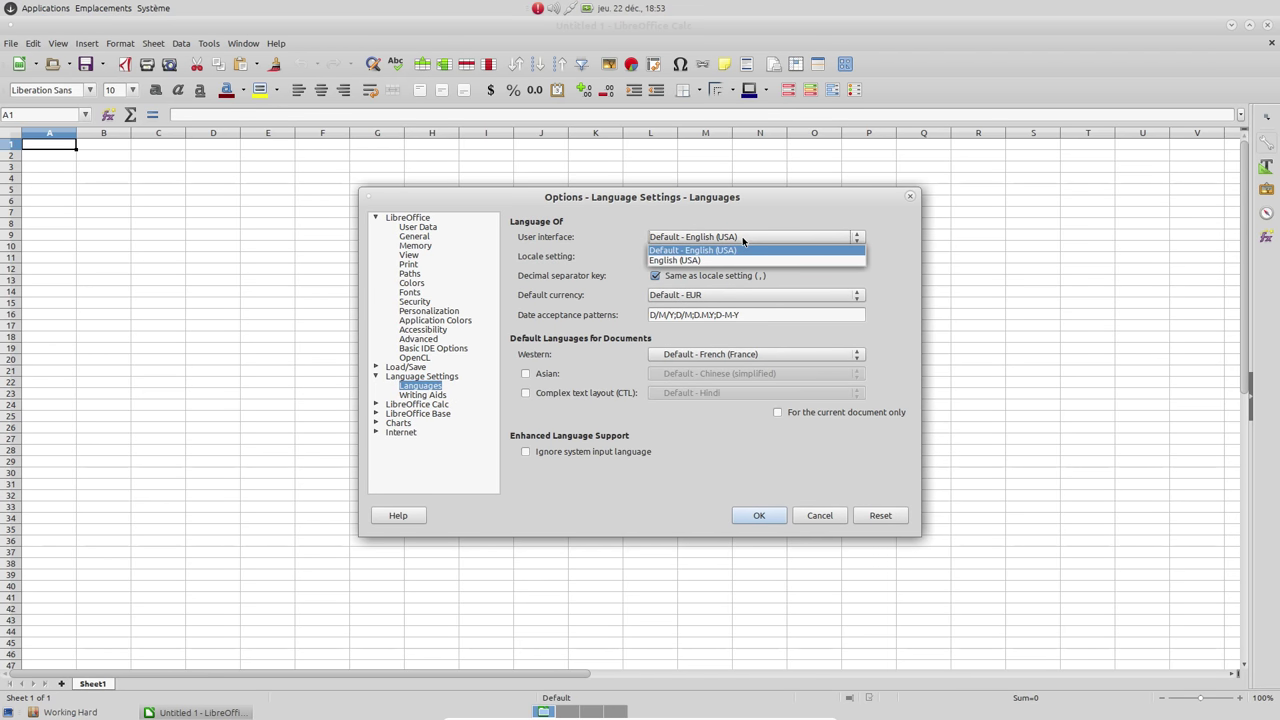
left_click(735, 251)
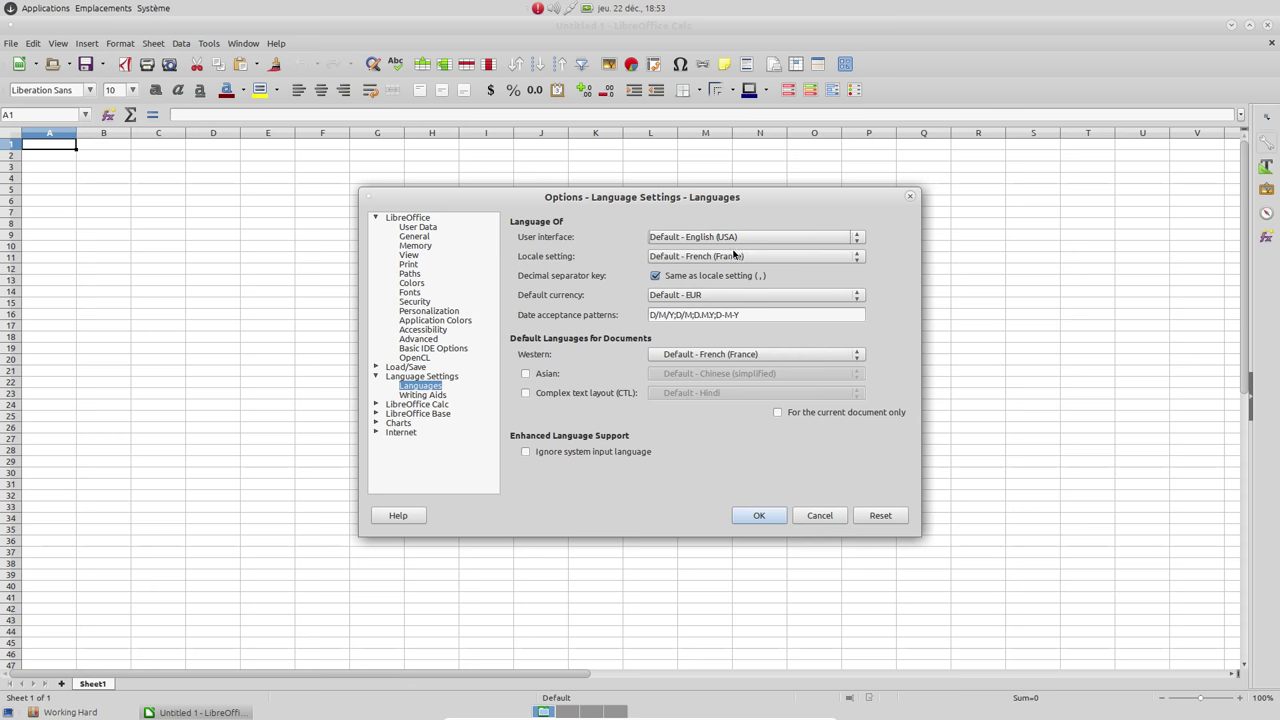
left_click(829, 516)
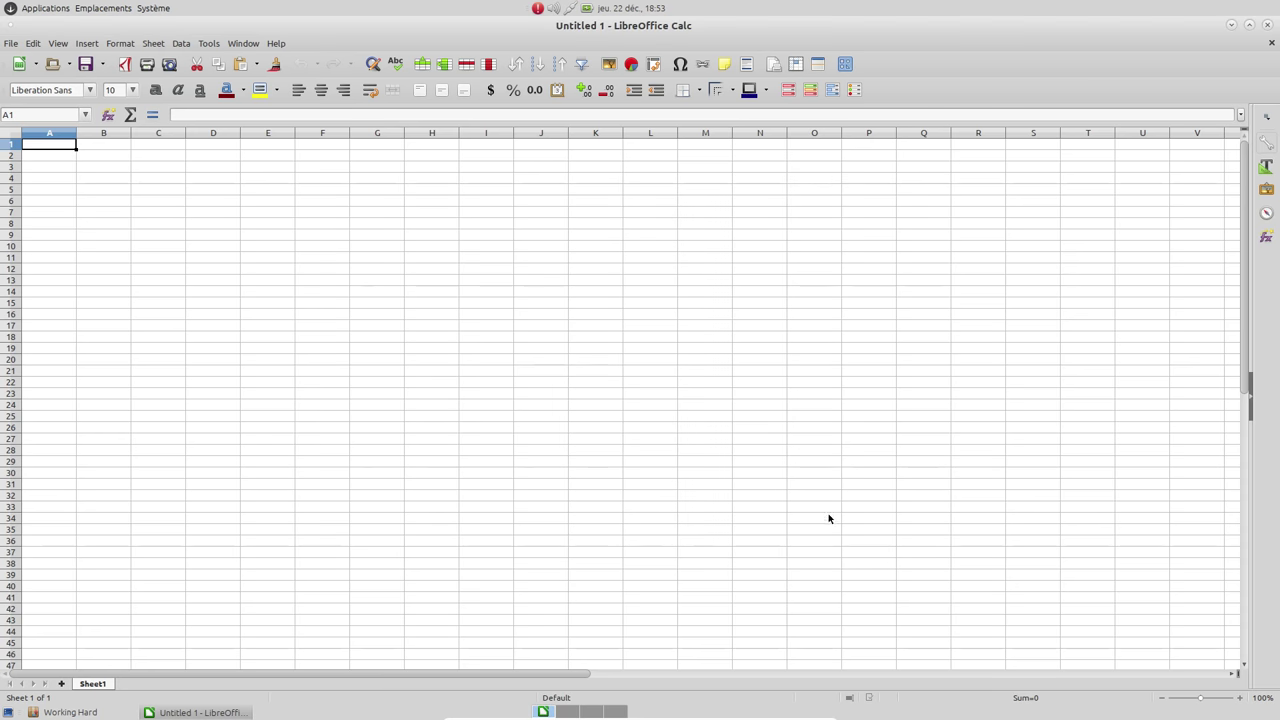
left_click(1267, 25)
Look through the installed graphics, internet and system tool applications and launch Guake Terminal.
left_click(45, 8)
mouse_move(53, 70)
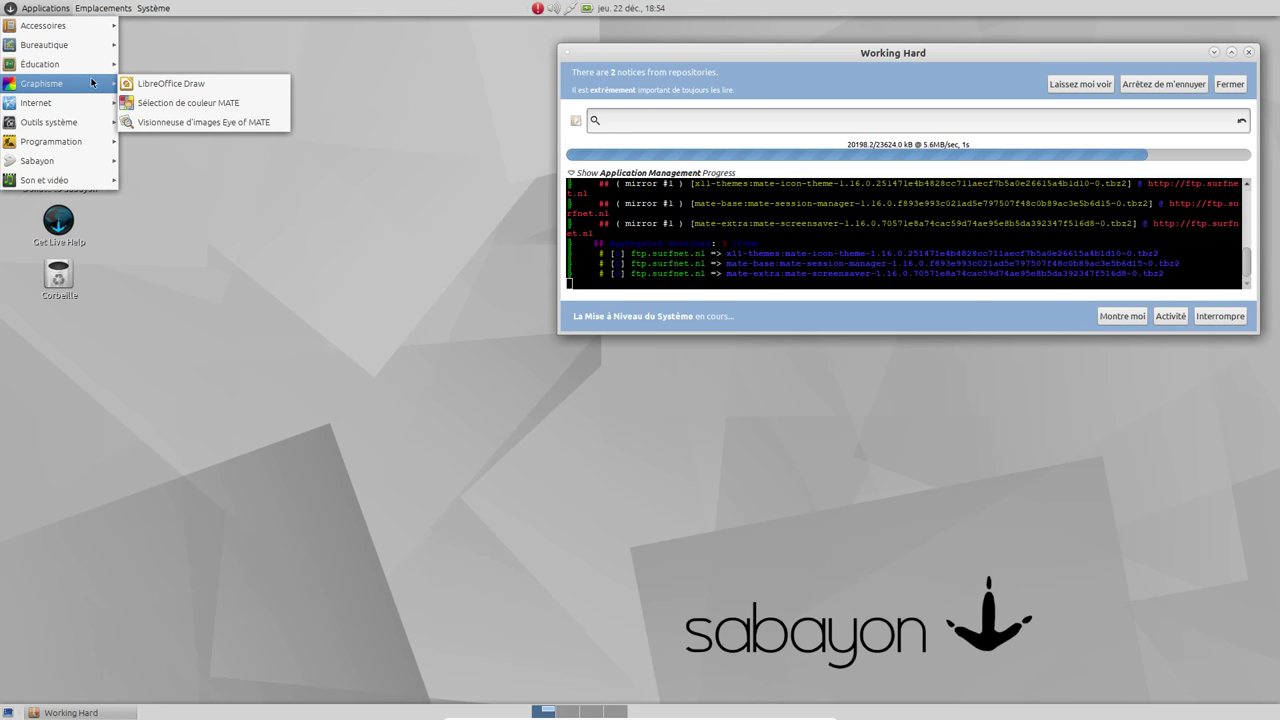
mouse_move(90, 102)
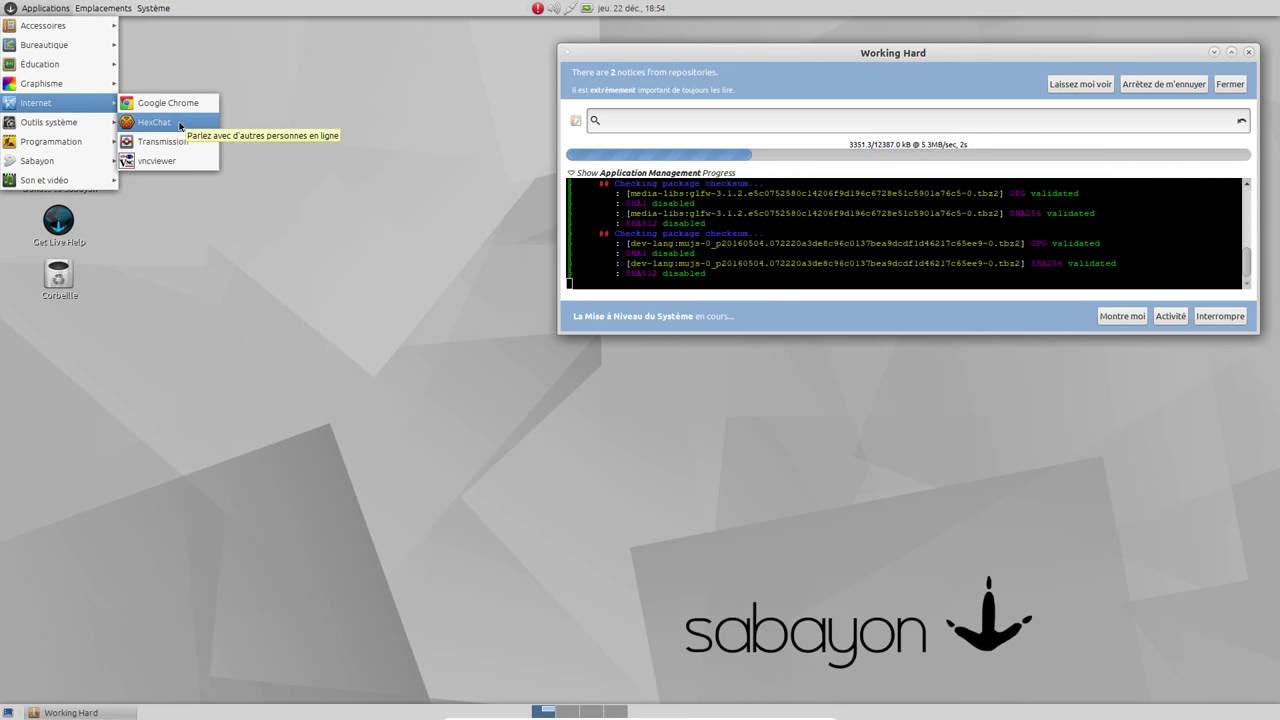
mouse_move(61, 123)
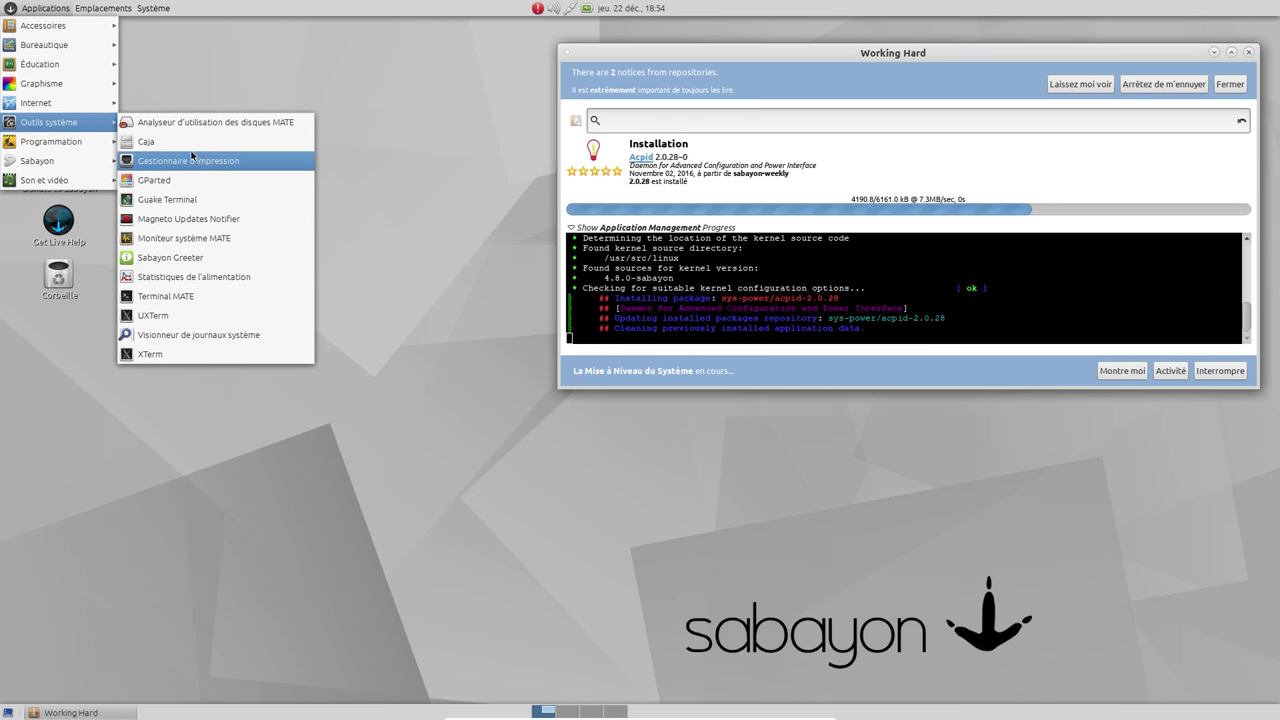
left_click(231, 197)
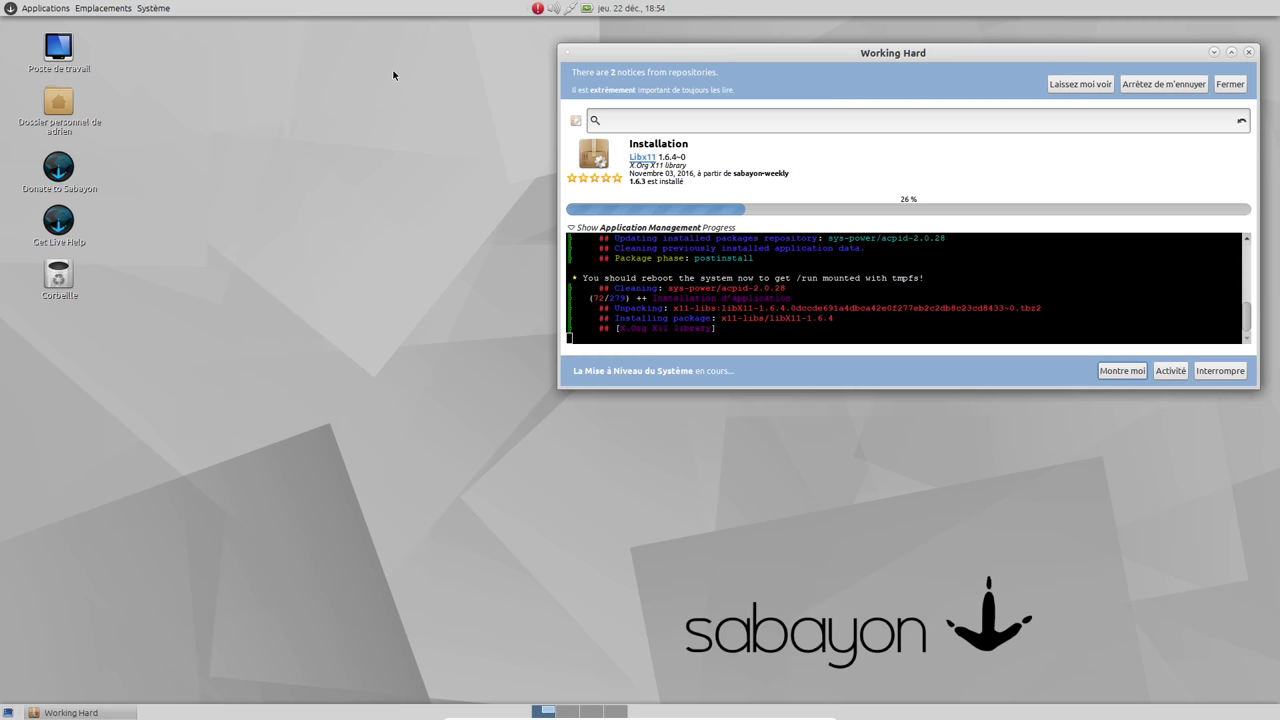
Open the Gentoo Documentation and Get Live Help links from the Sabayon application category.
left_click(5, 5)
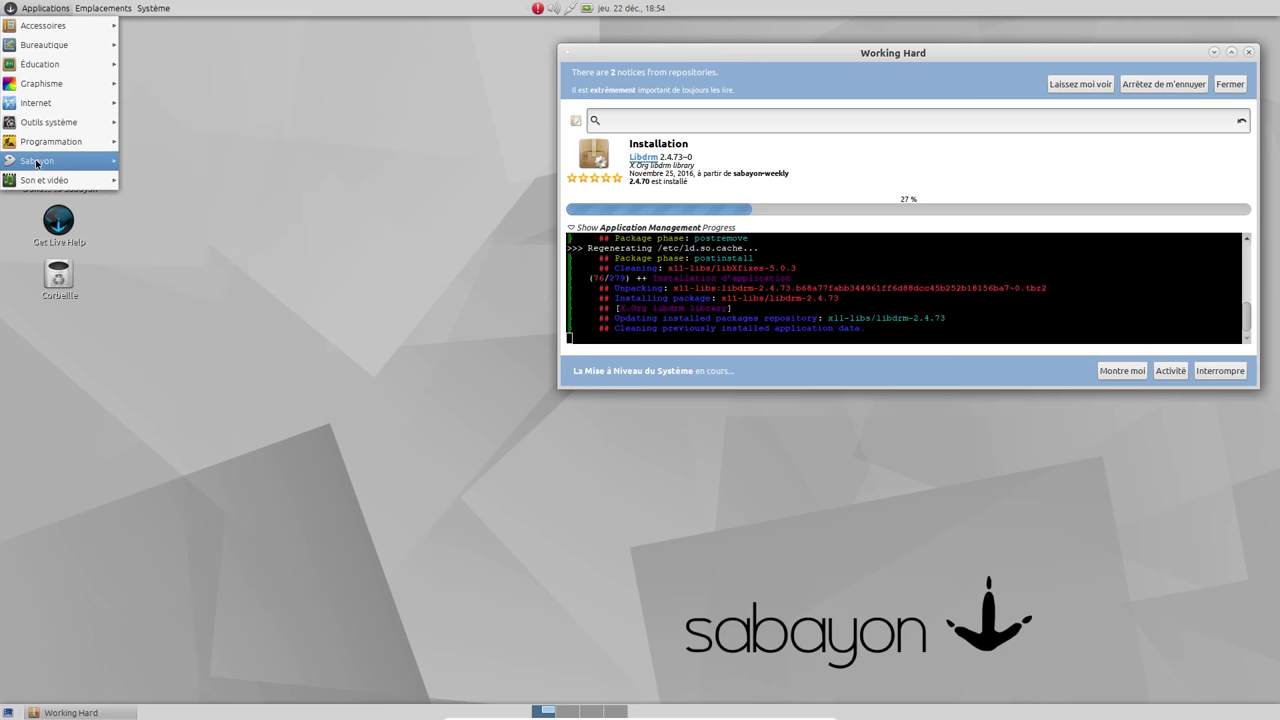
mouse_move(62, 145)
mouse_move(110, 161)
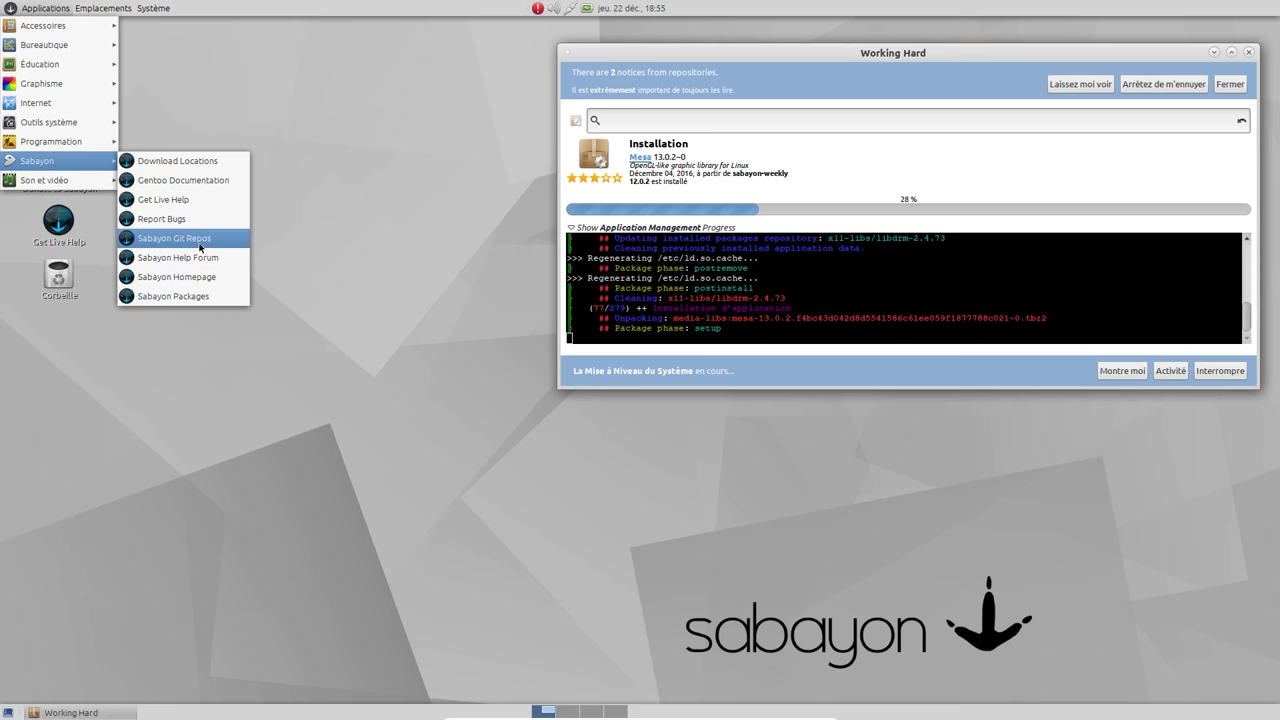
left_click(205, 182)
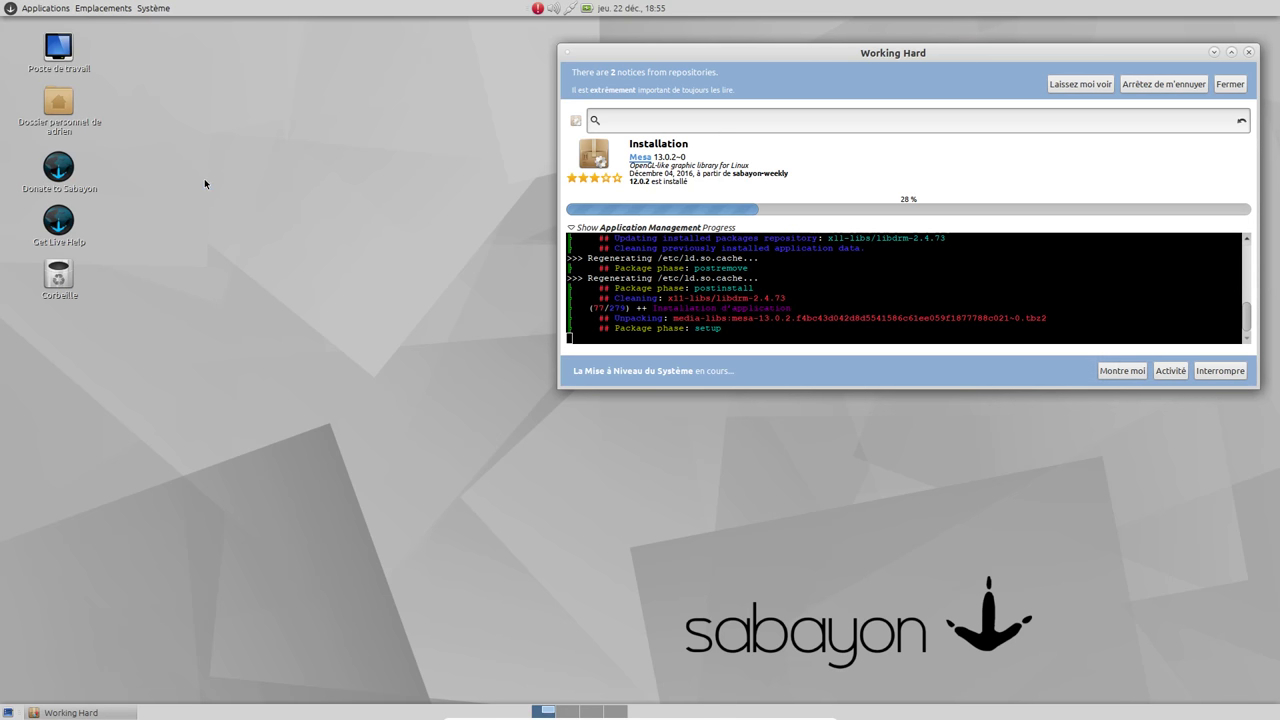
left_click(37, 10)
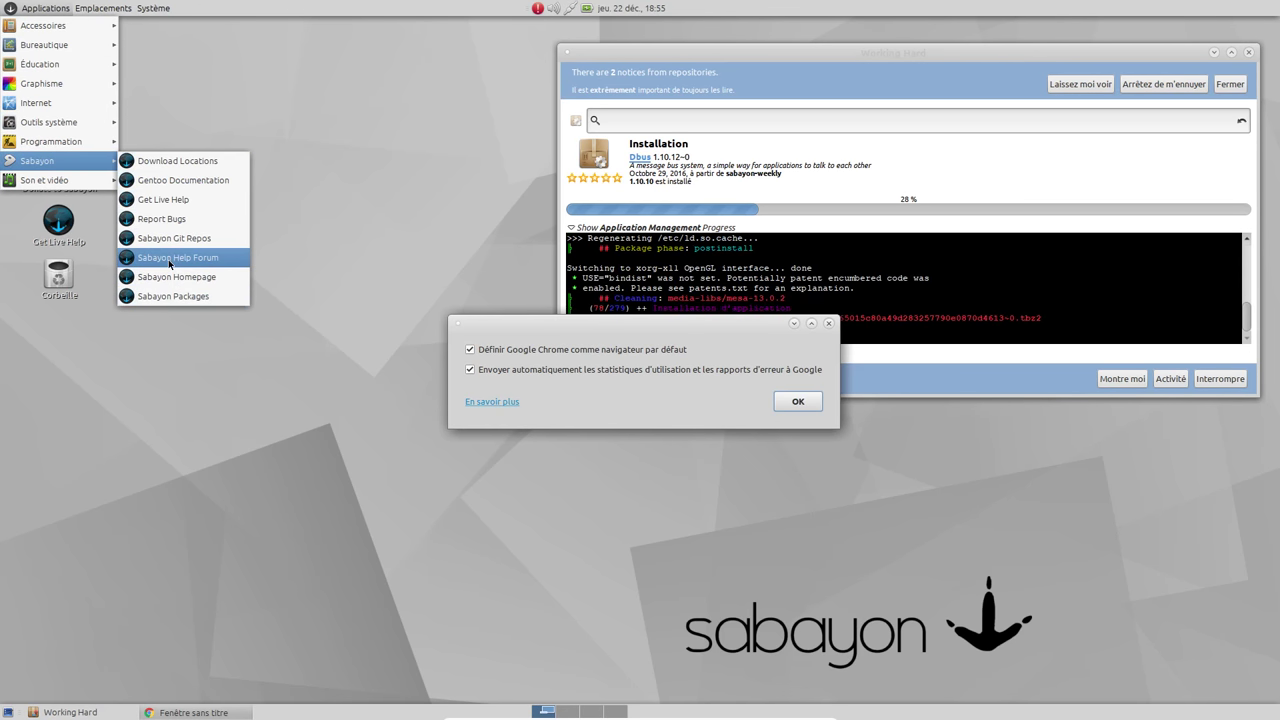
left_click(201, 206)
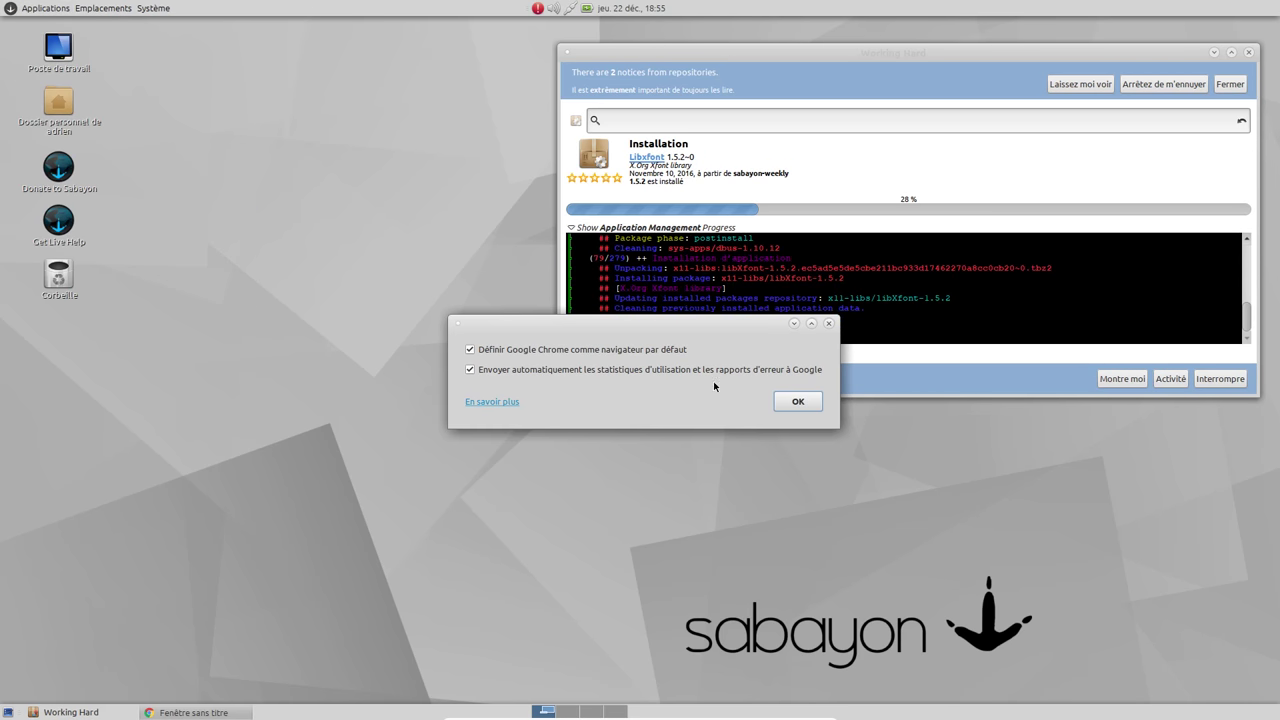
Accept Google Chrome as default browser with automatic usage statistics, and move the browser window across the desktop.
left_click(798, 401)
left_click_drag(210, 32, 625, 32)
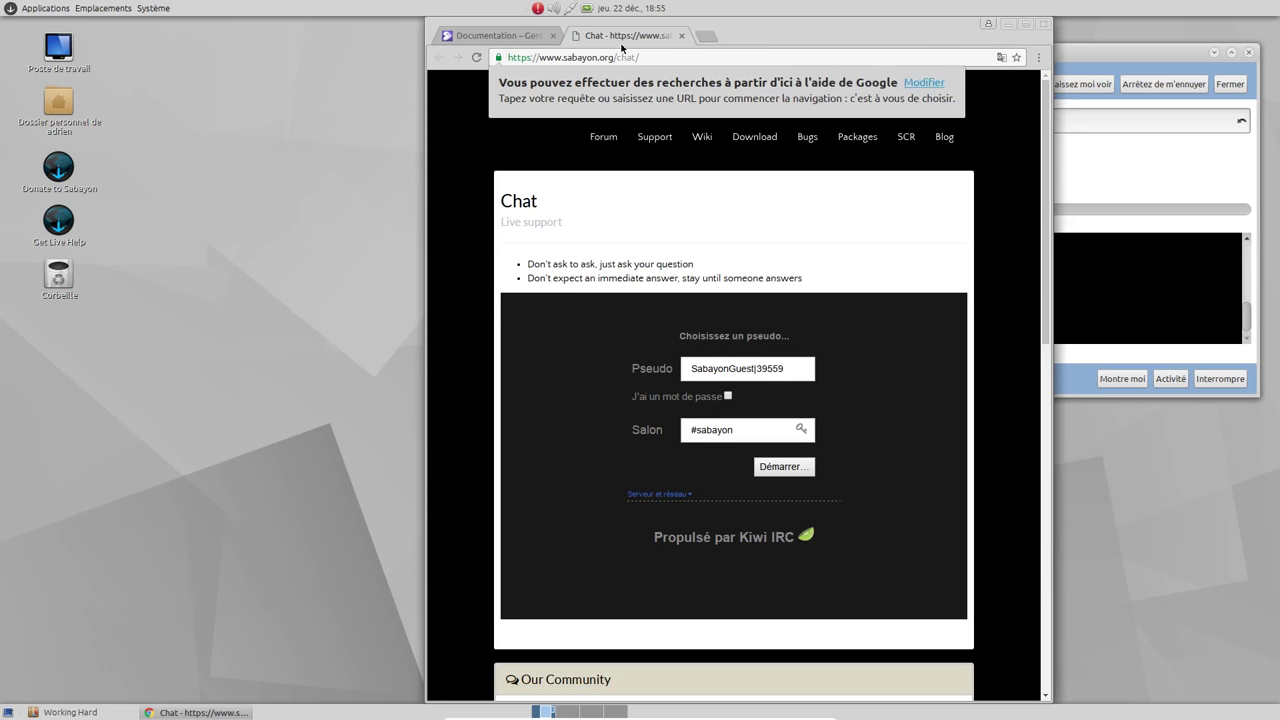
left_click(674, 57)
key("BackSpace")
key("BackSpace")
key("BackSpace")
key("BackSpace")
key("BackSpace")
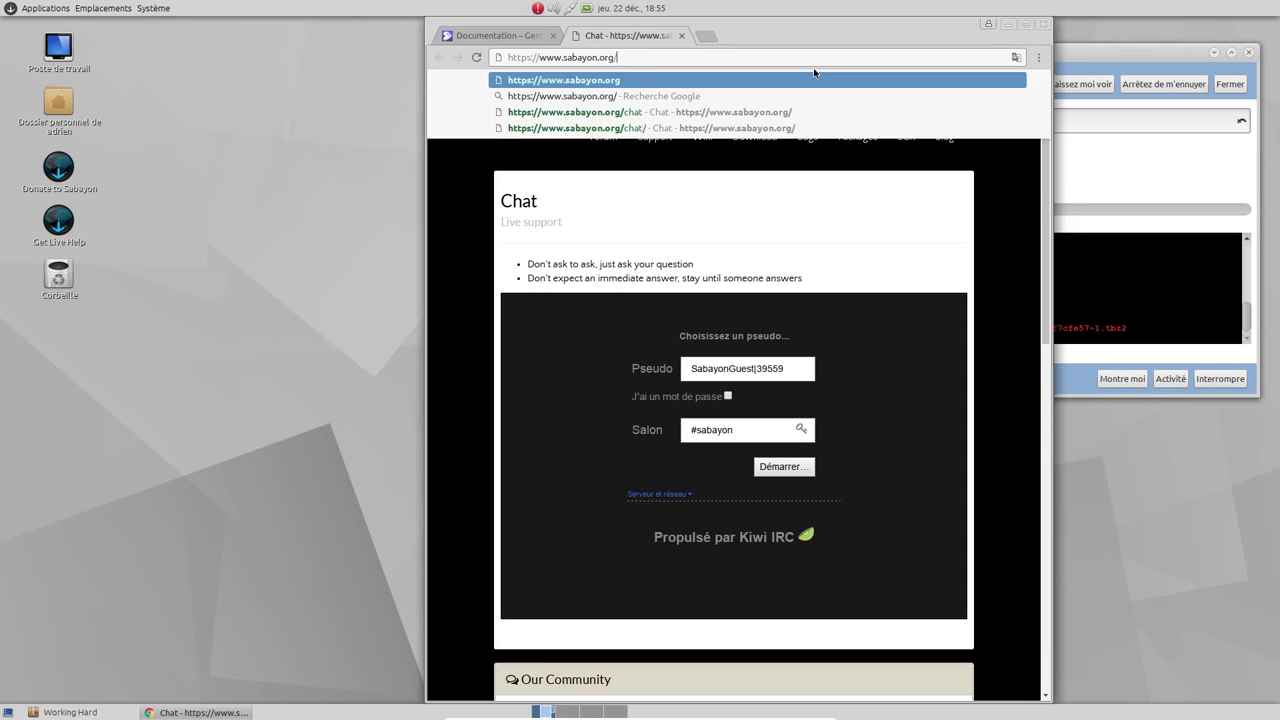
key("Return")
left_click(471, 38)
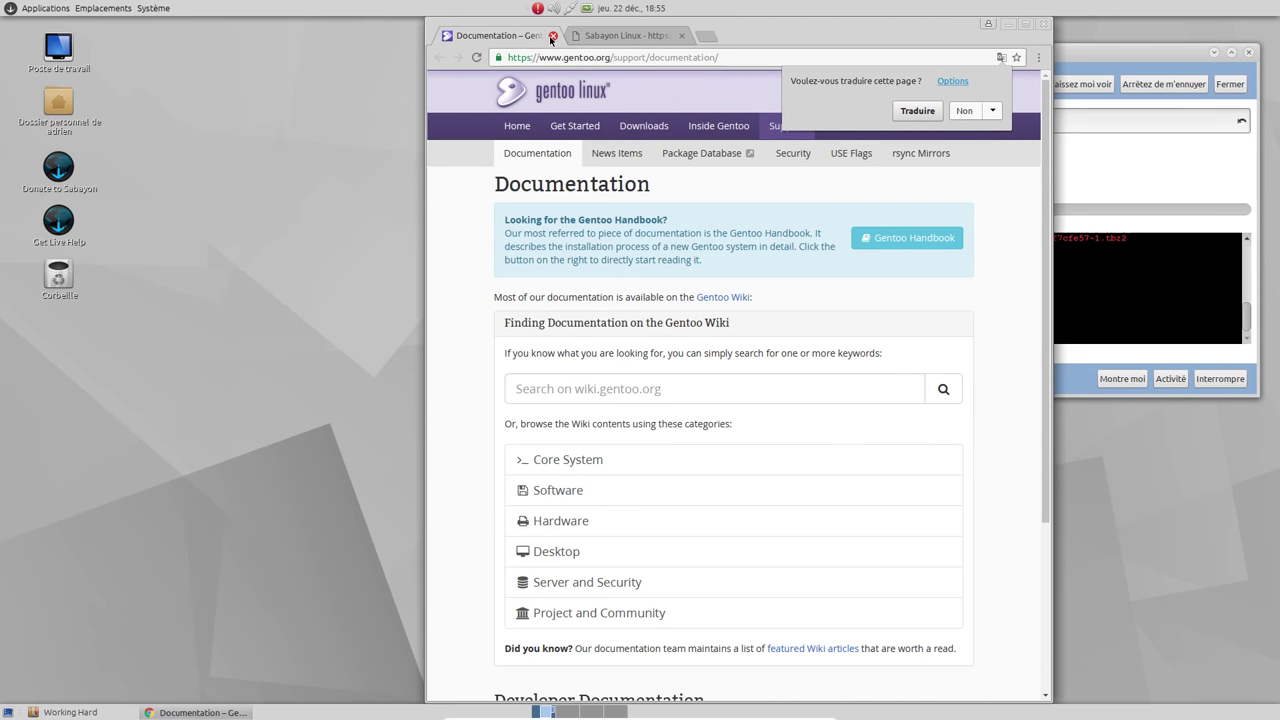
Open the Sabayon wiki as the only tab in a maximized browser window and cancel creating a new keyring.
left_click(553, 36)
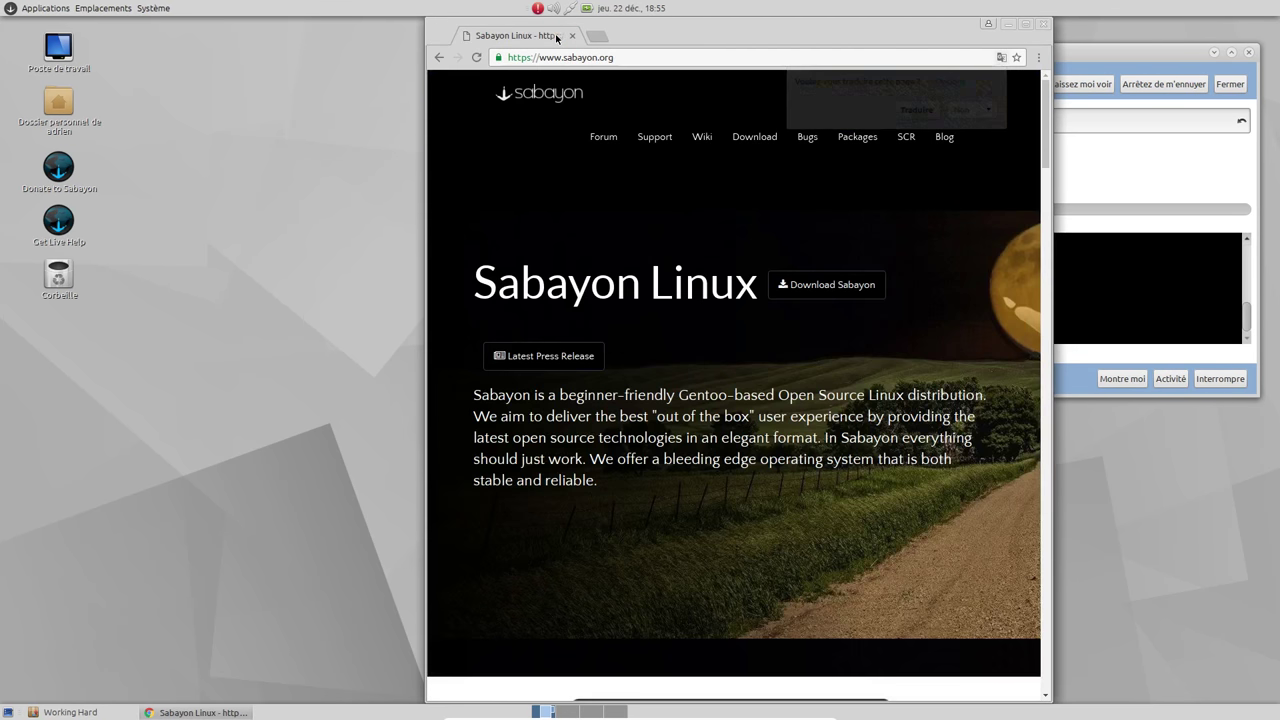
left_click(1025, 23)
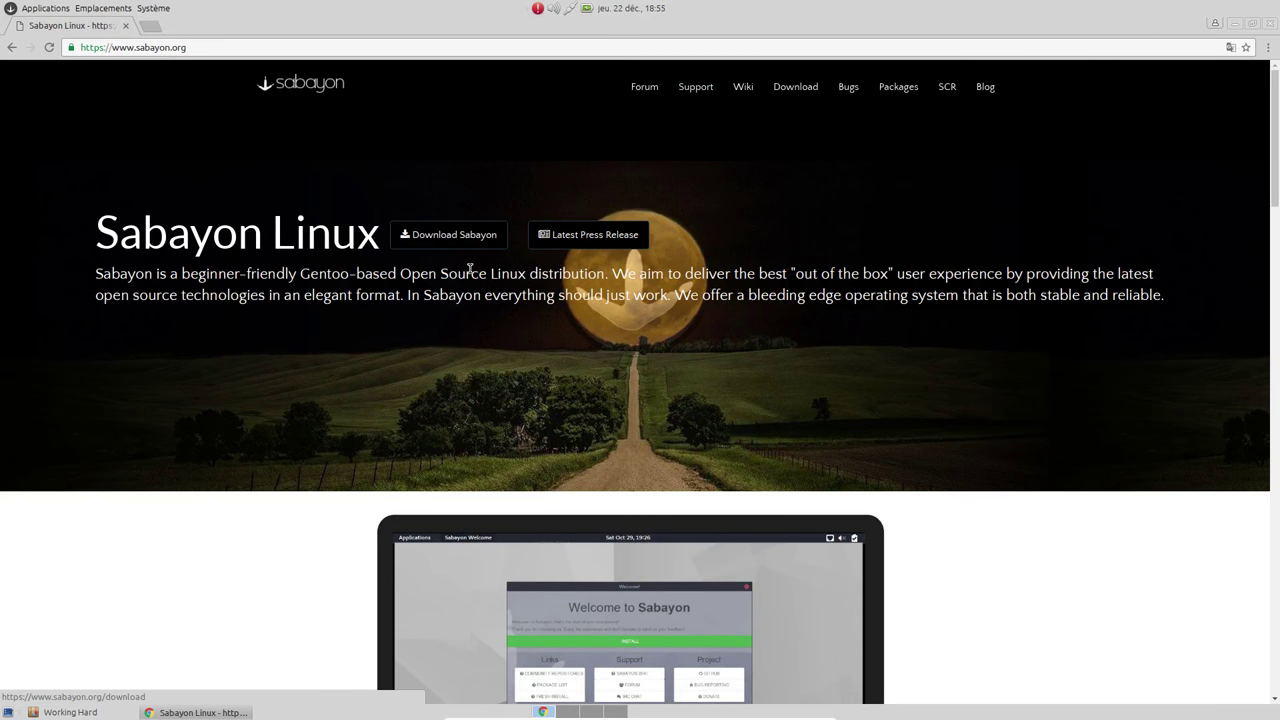
left_click(749, 88)
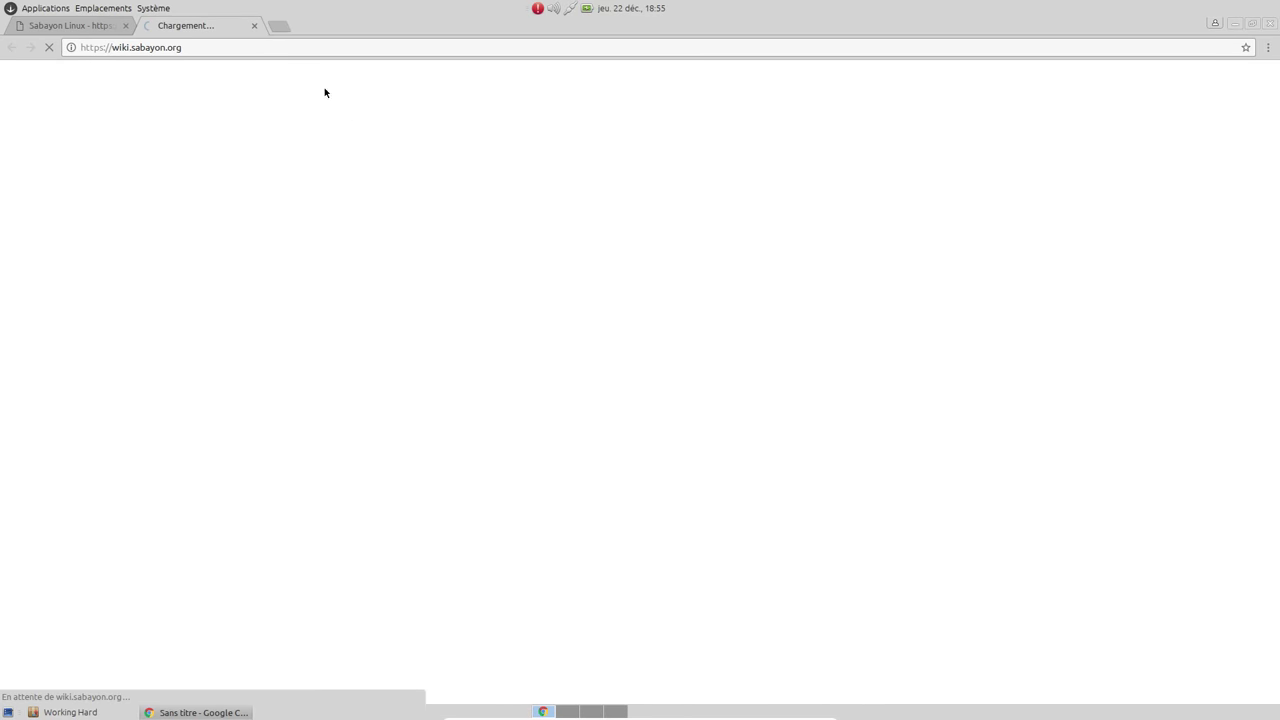
left_click(126, 25)
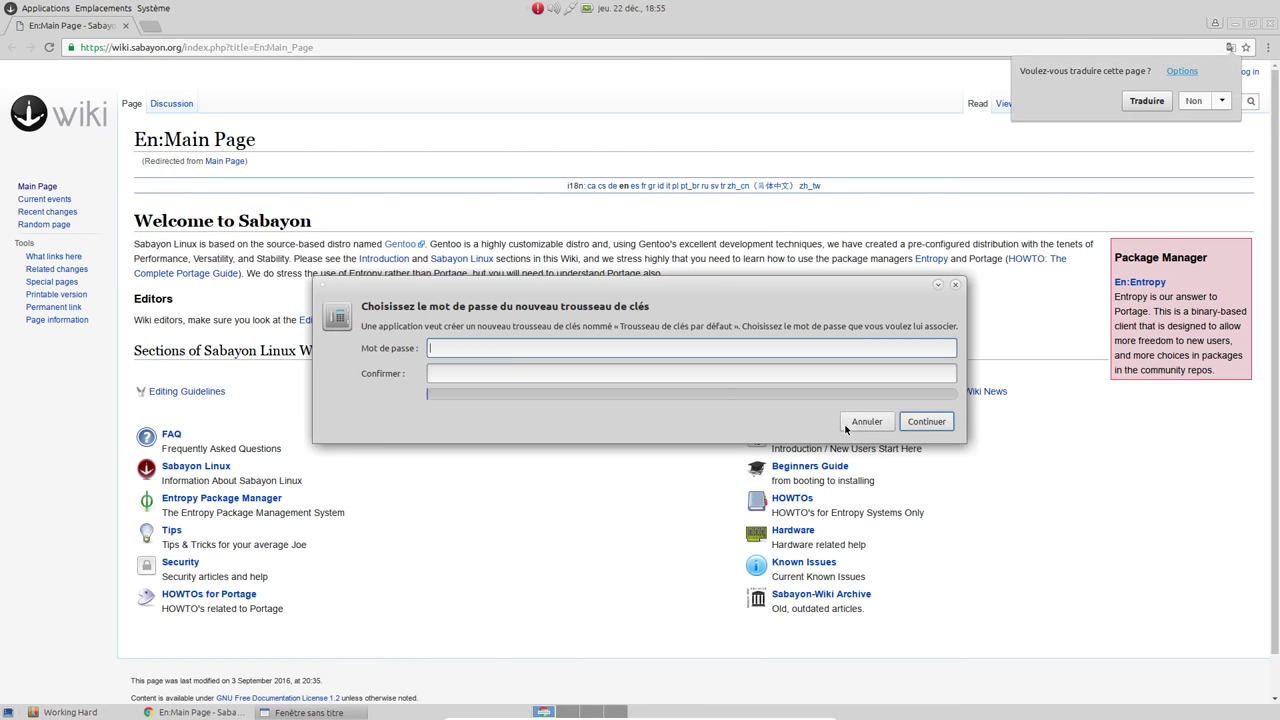
left_click(866, 422)
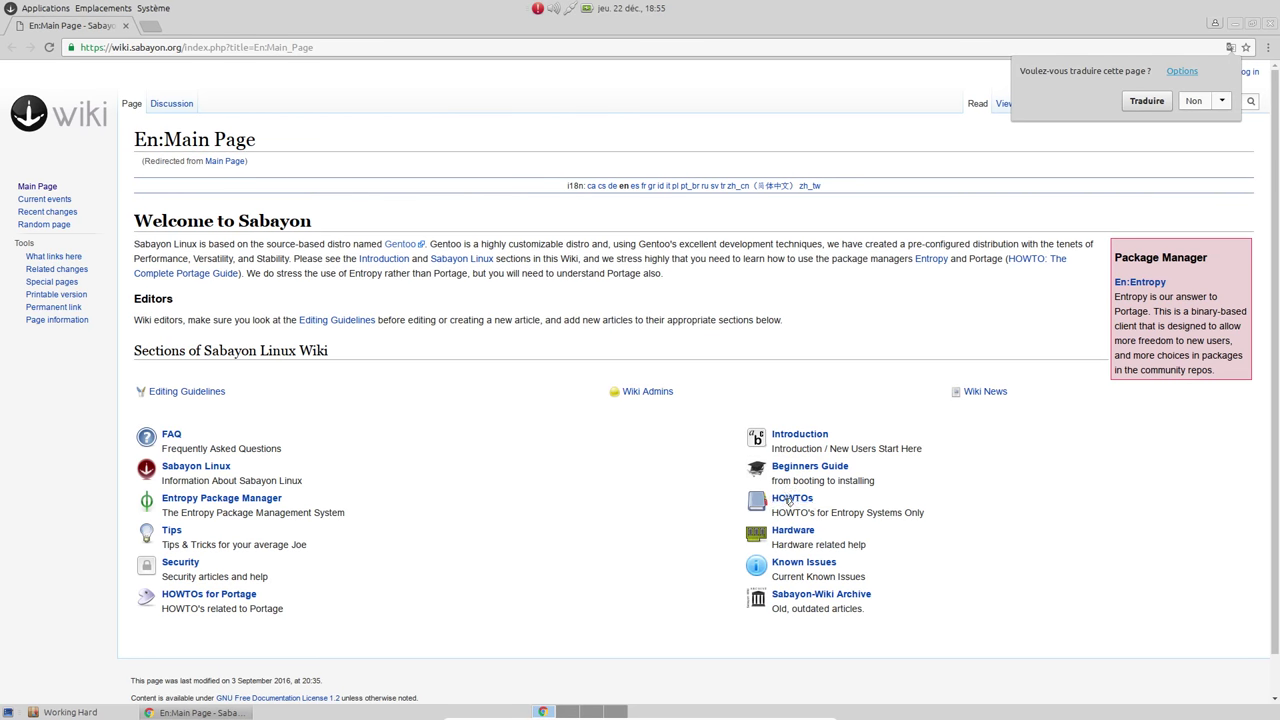
Open the Basic Usage section of the wiki's Entropy Package Manager article and enlarge the page to 200 %.
left_click(200, 500)
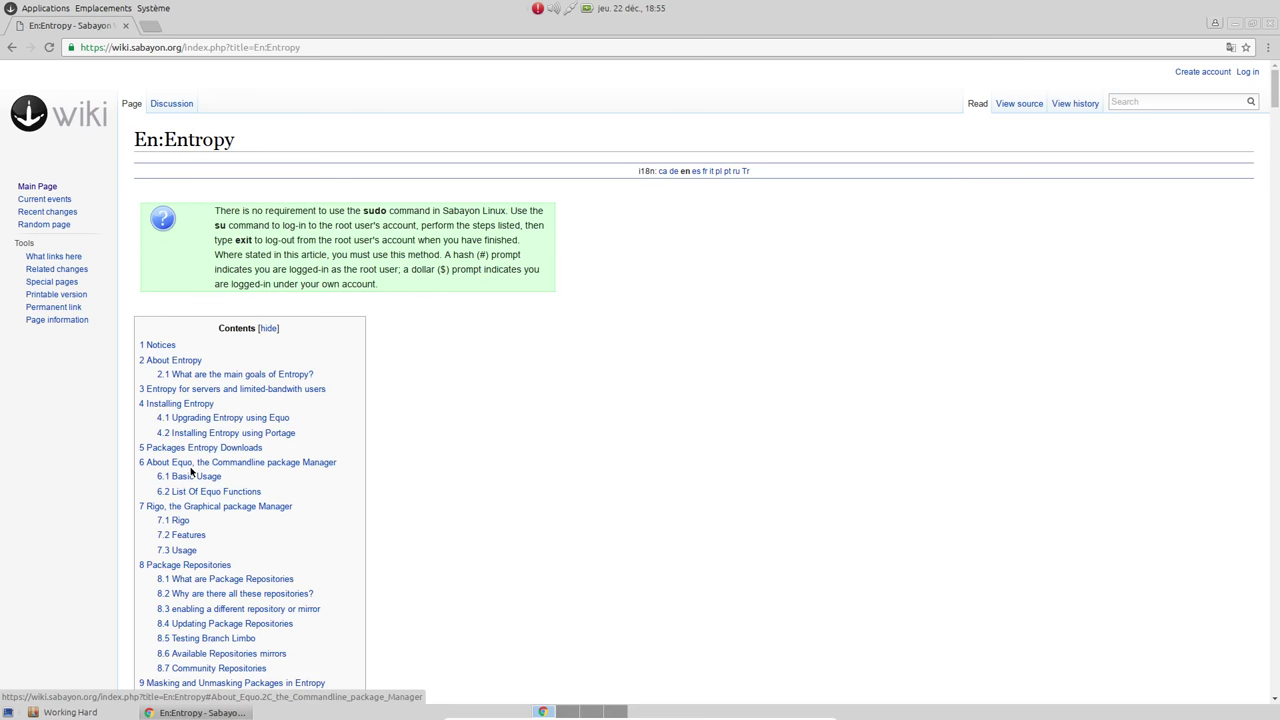
left_click(197, 477)
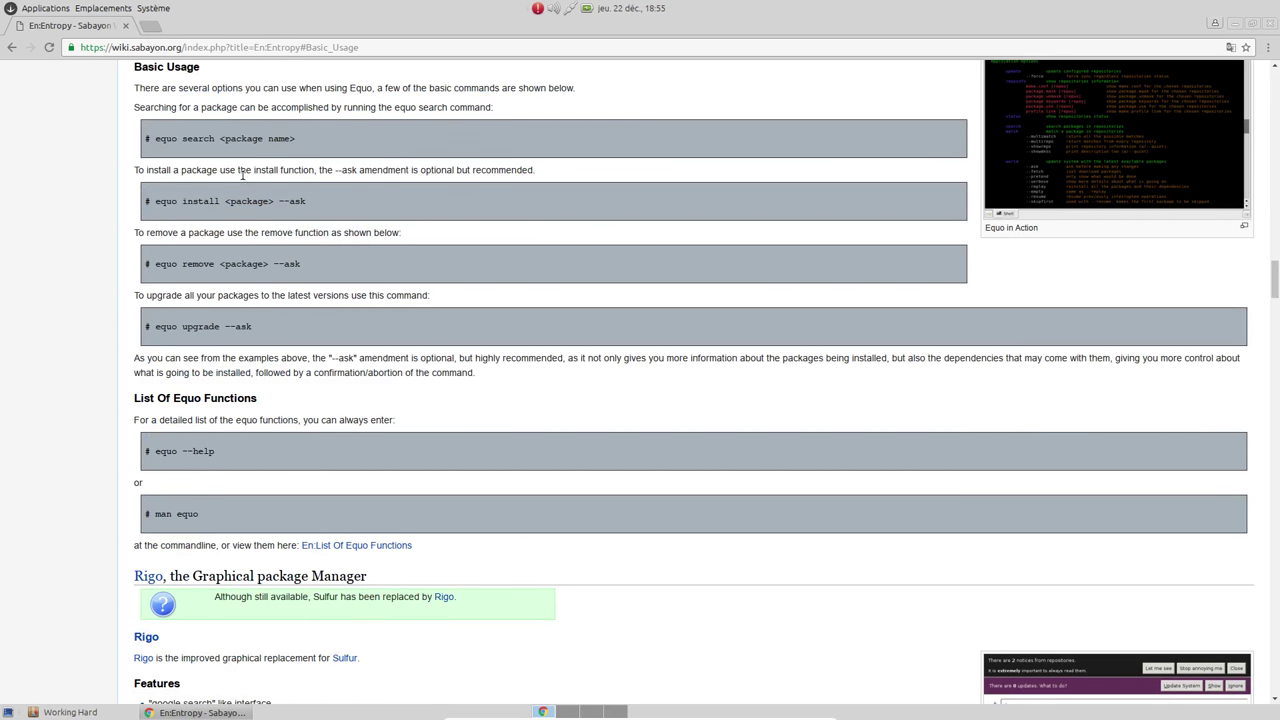
scroll(280, 185, "up", 8)
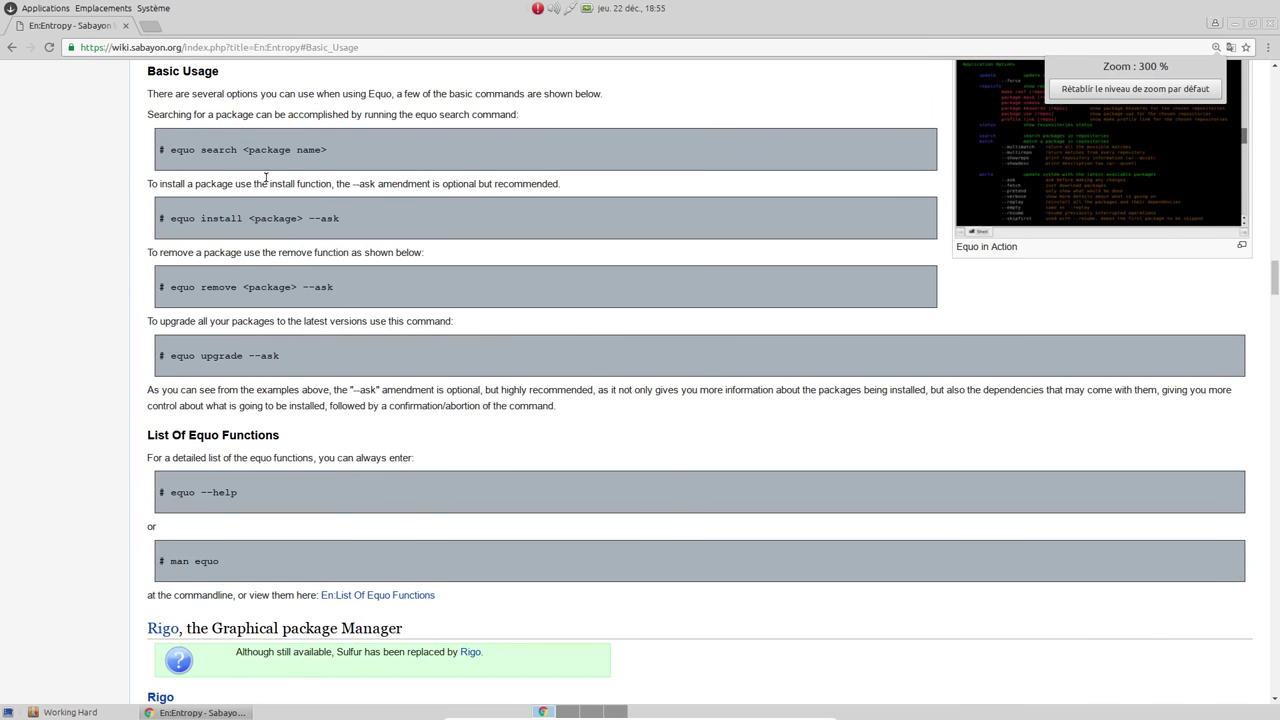
scroll(270, 182, "down", 4)
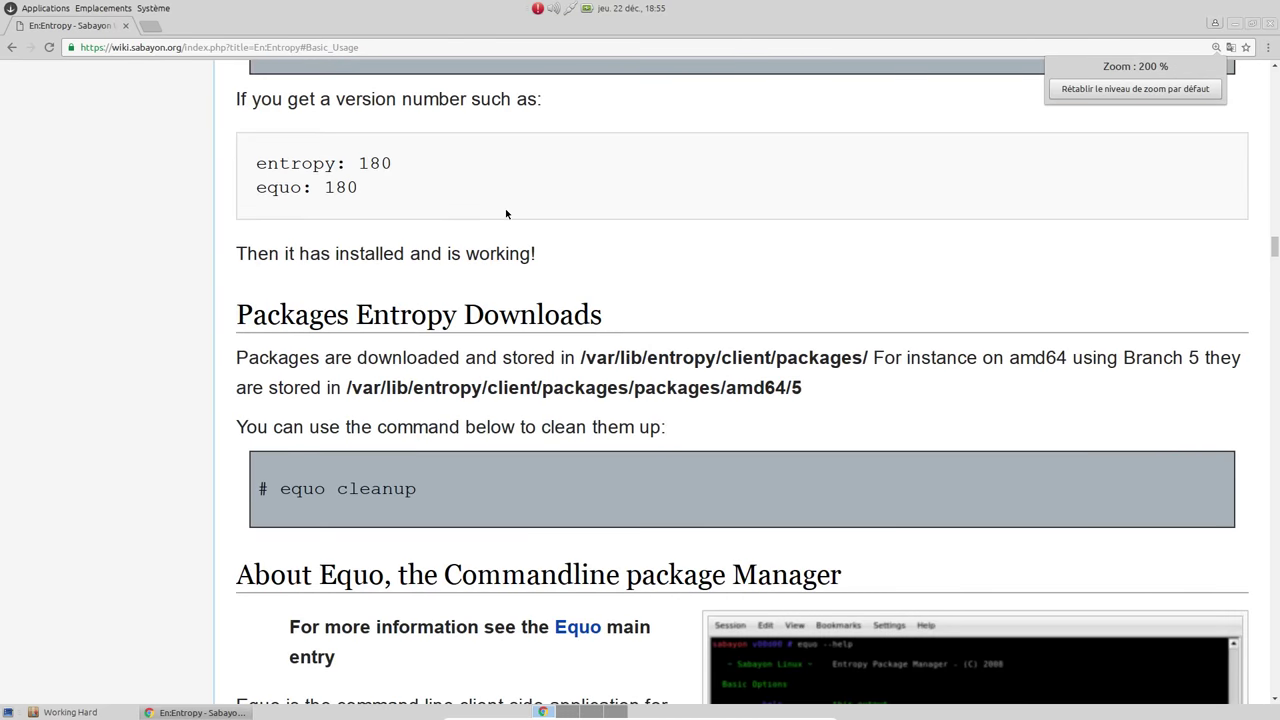
Examine the Equo commands for searching, installing, removing and upgrading packages, and minimize the browser.
scroll(505, 208, "up", 2)
scroll(506, 214, "up", 5)
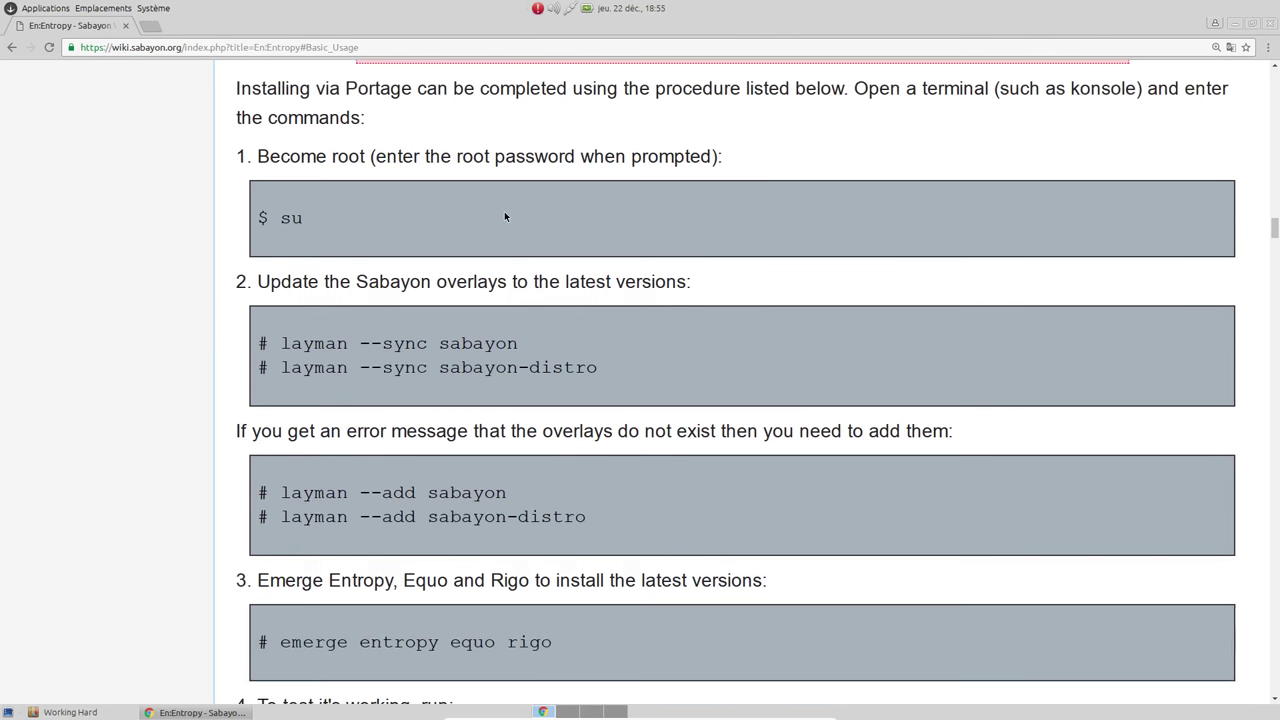
scroll(504, 218, "down", 2)
scroll(503, 221, "down", 8)
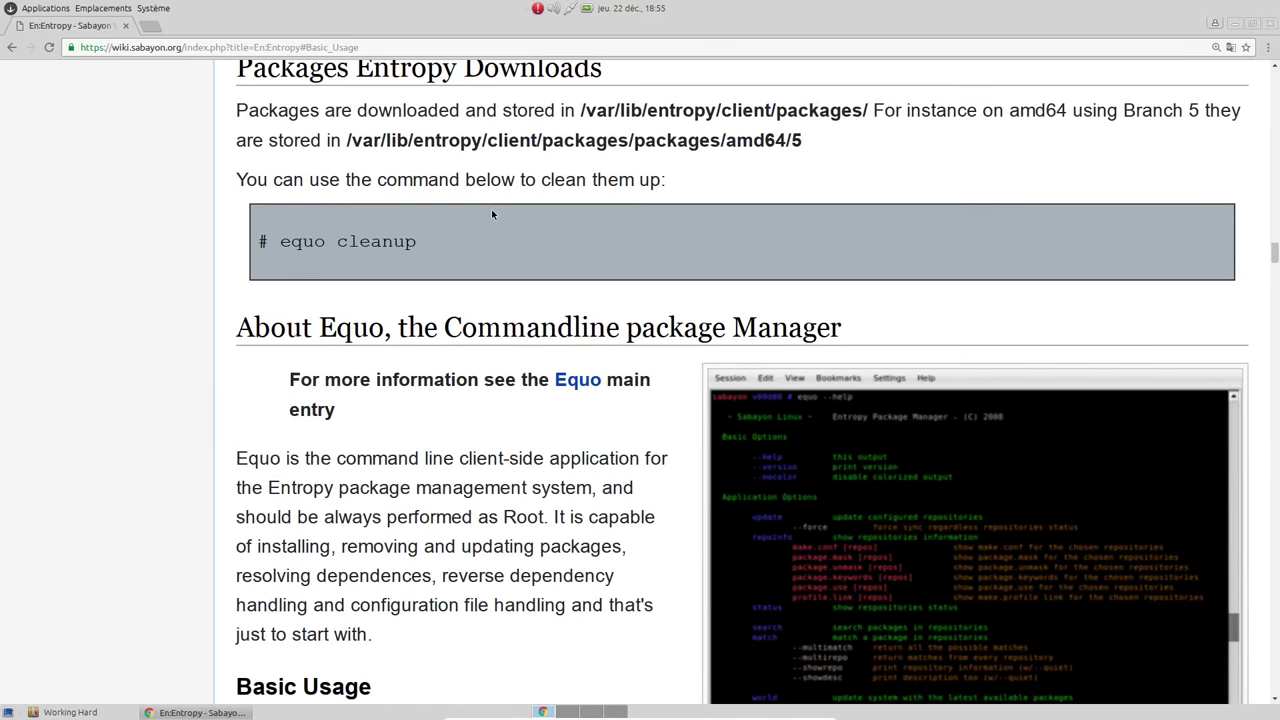
scroll(491, 209, "down", 6)
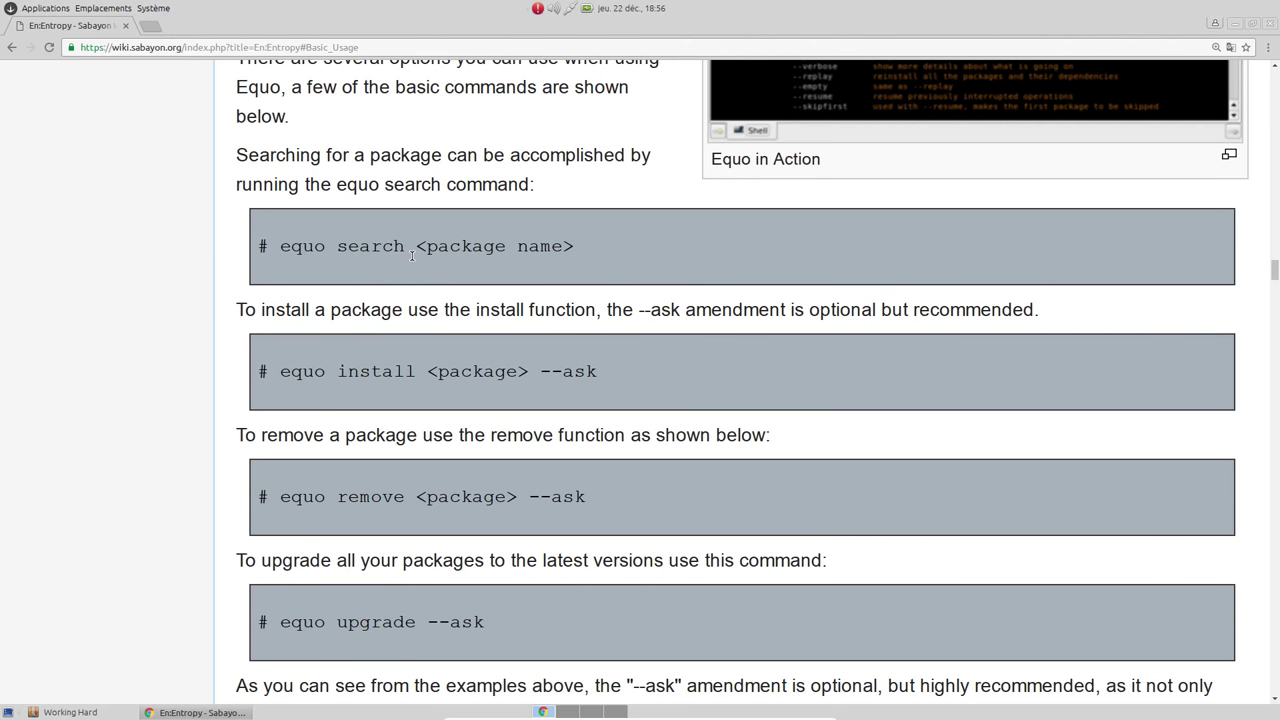
scroll(392, 384, "down", 3)
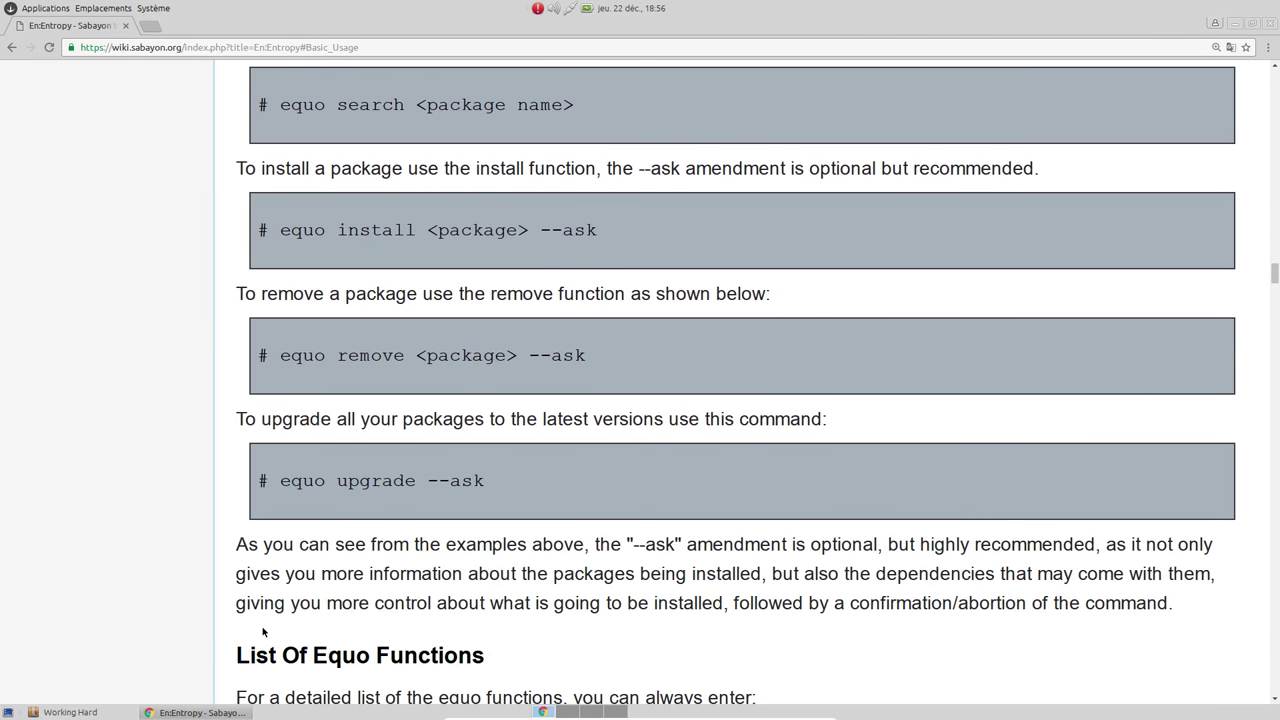
left_click(228, 714)
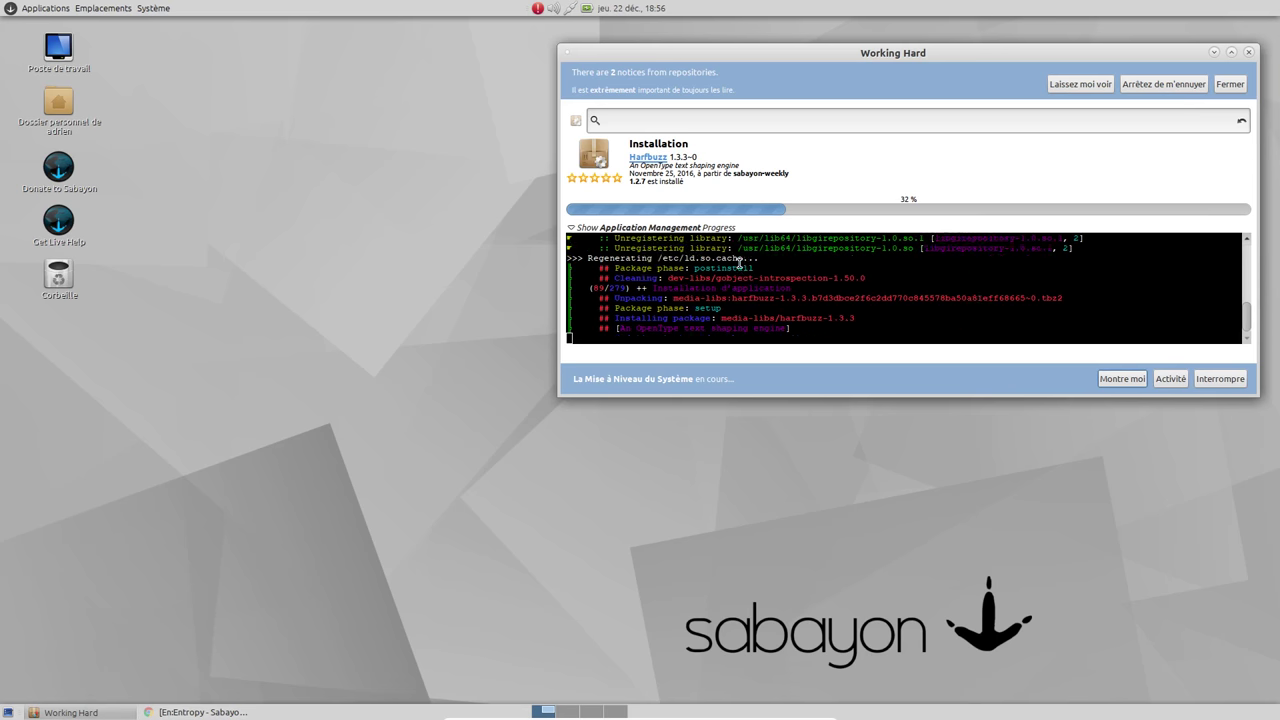
Launch Audacious from the sound and video applications, move its player window across the desktop, and close it.
left_click(45, 8)
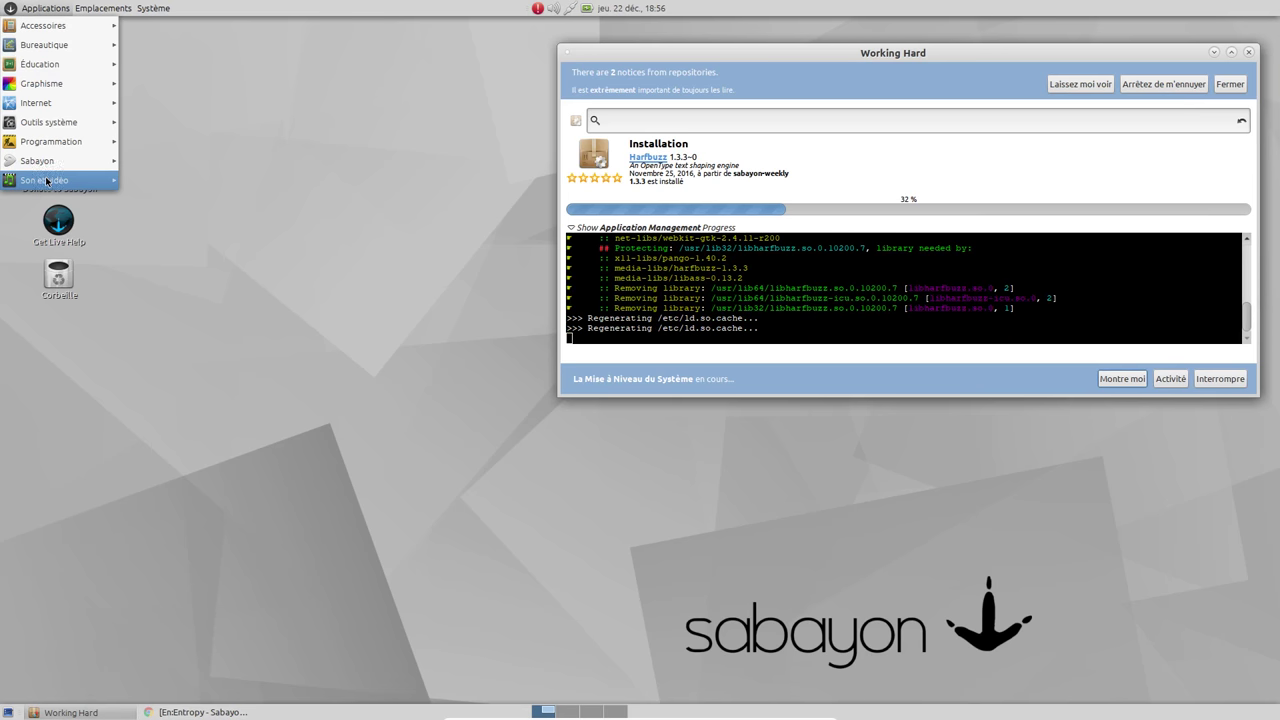
mouse_move(68, 184)
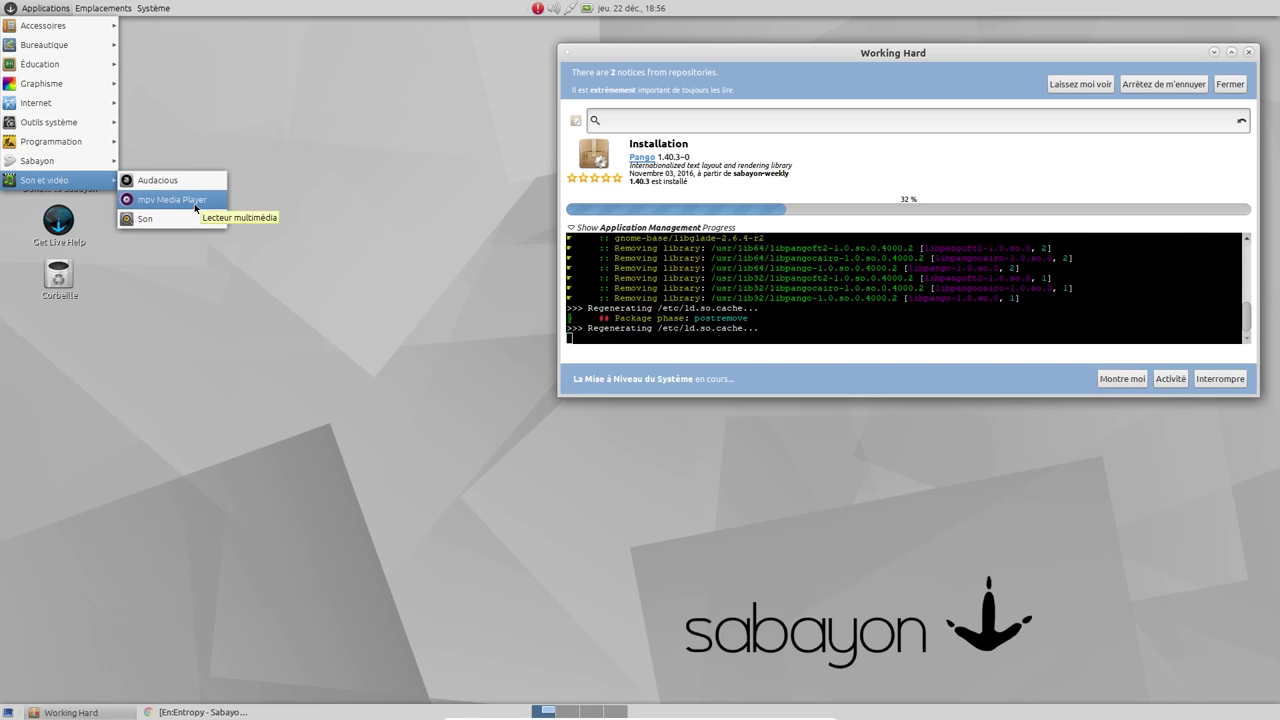
left_click(199, 185)
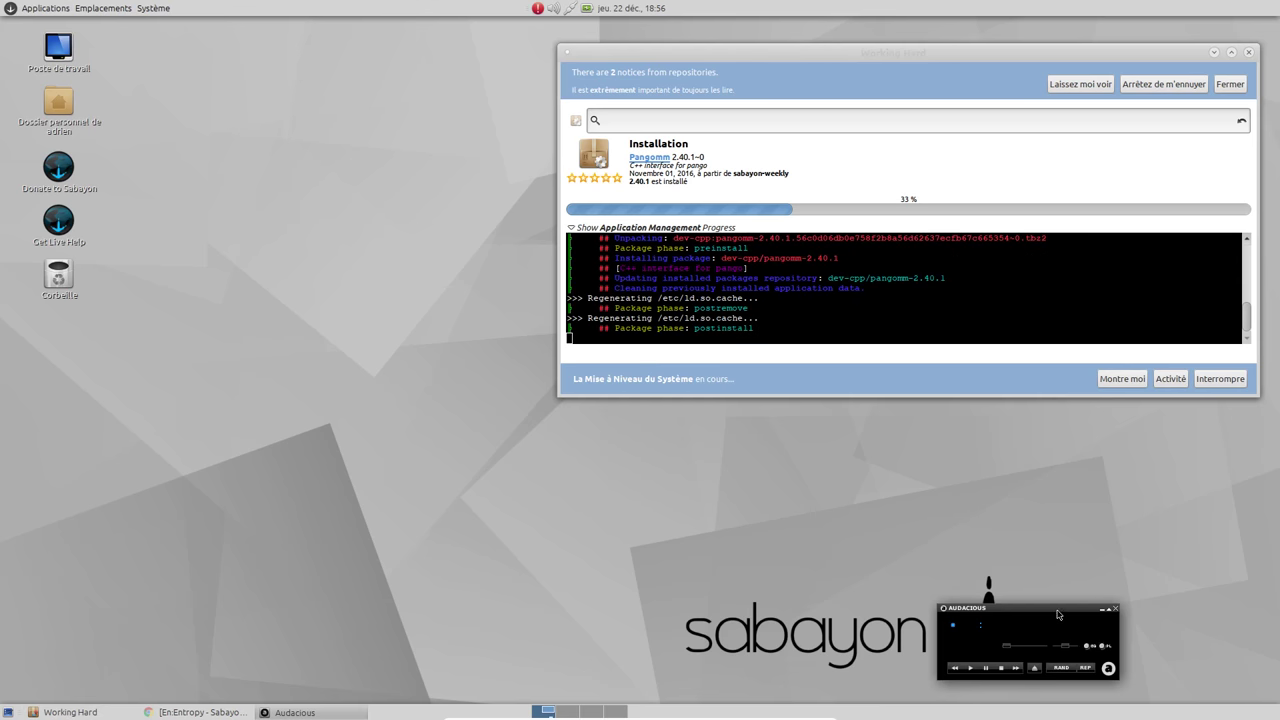
left_click_drag(1090, 608, 387, 118)
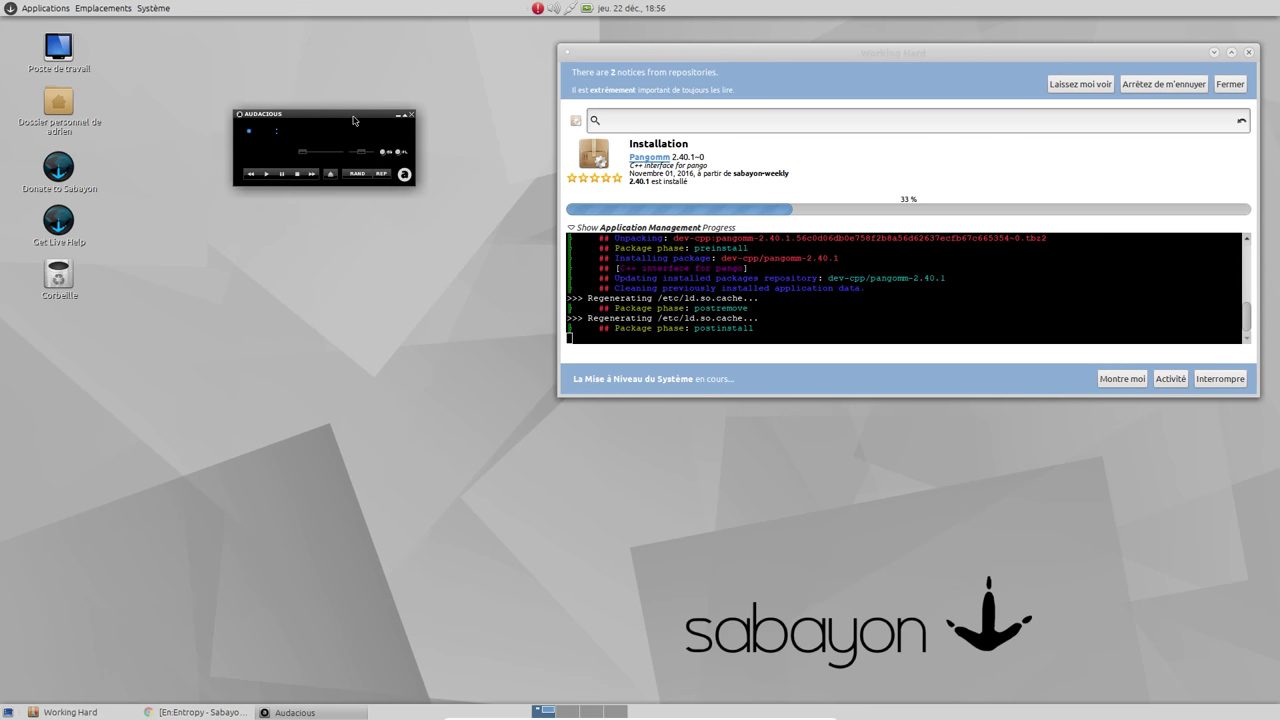
left_click(420, 190)
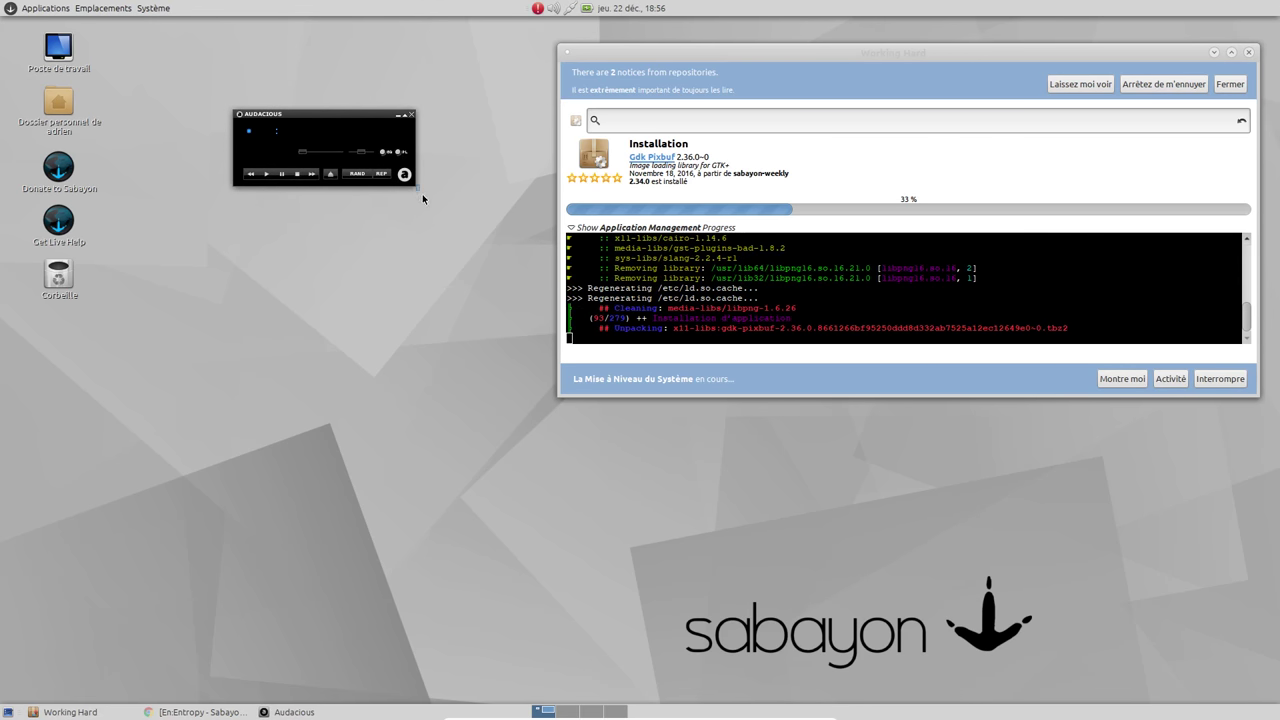
left_click(359, 118)
left_click(411, 114)
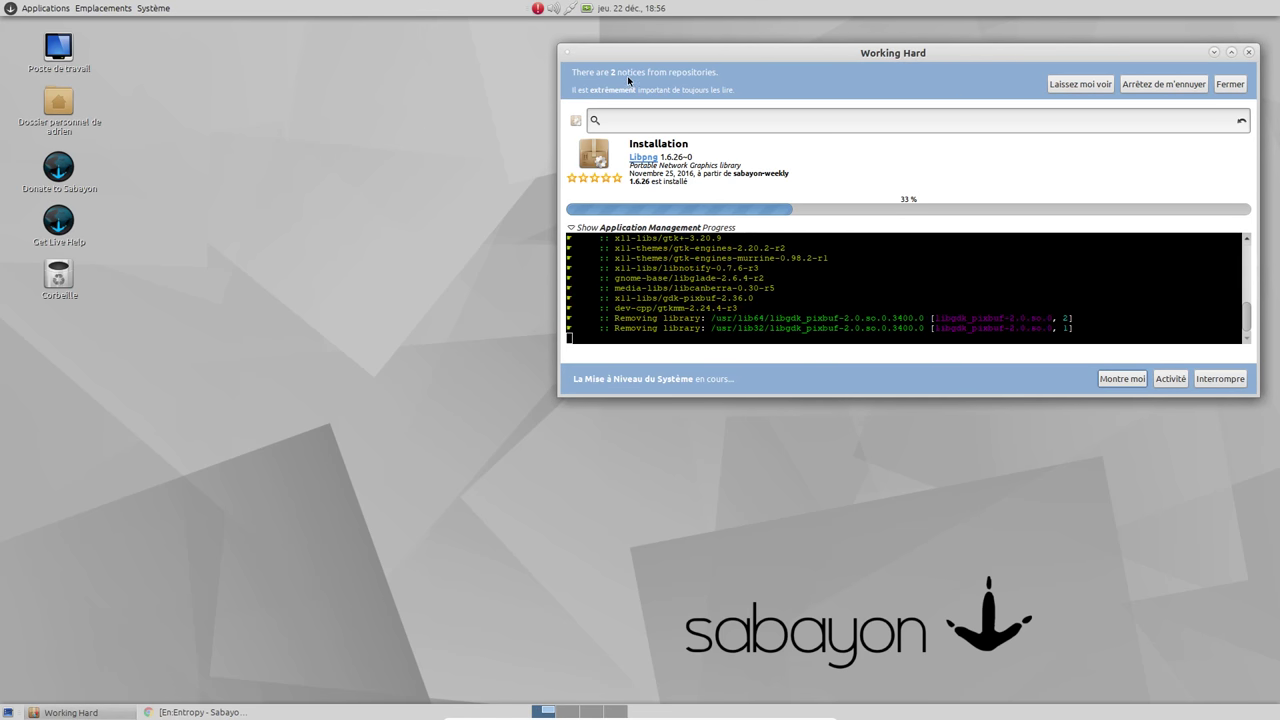
Centre the updater window on the desktop, view and ignore the configuration file update, and acknowledge the completed system update.
left_click_drag(680, 62, 432, 66)
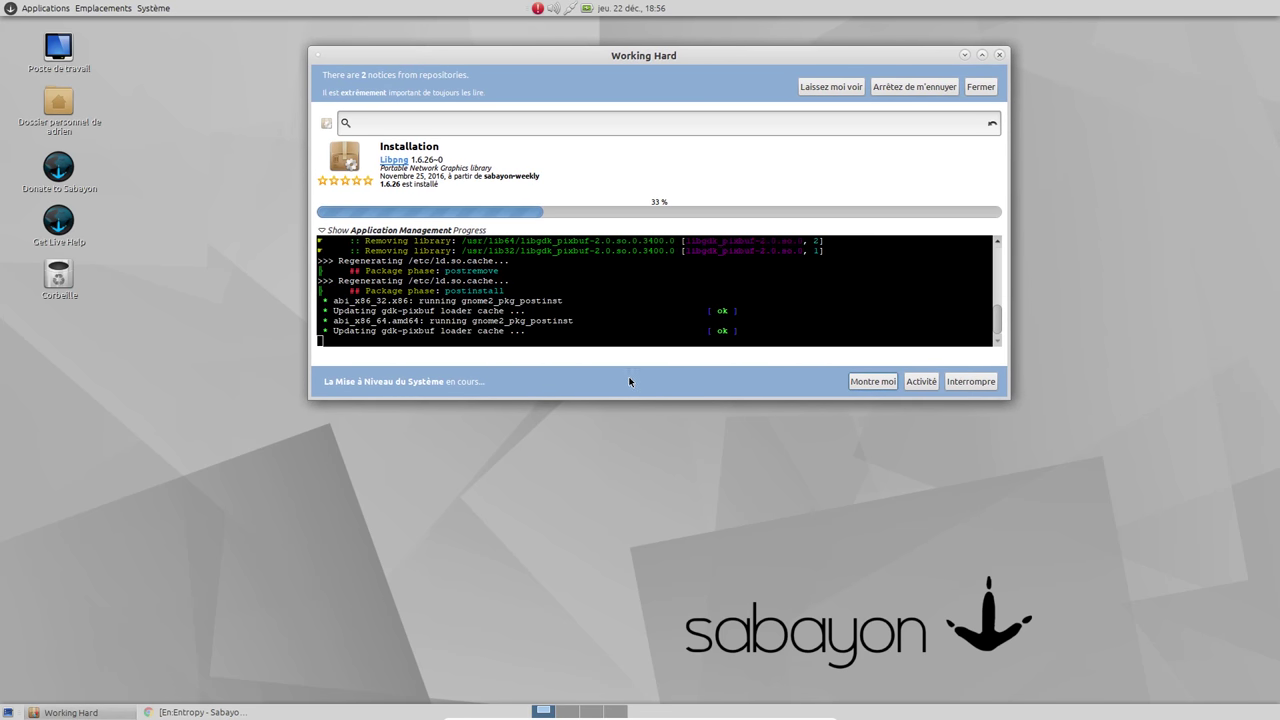
left_click_drag(613, 399, 548, 402)
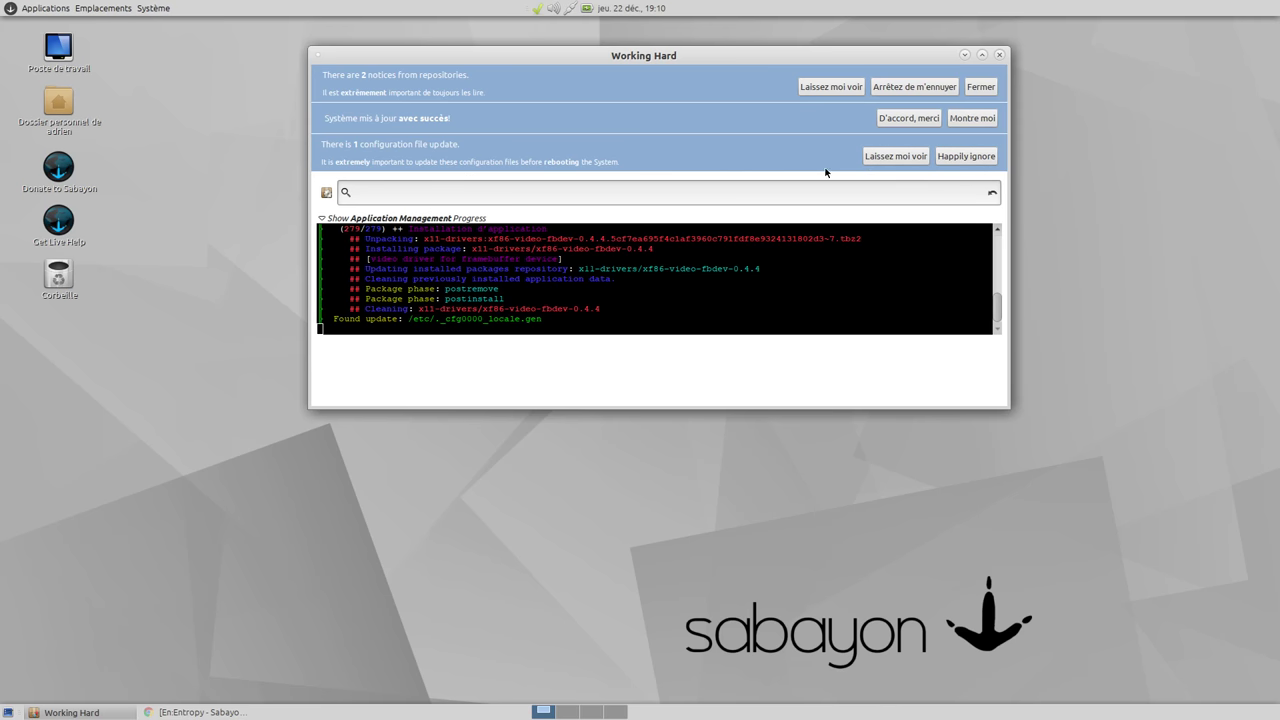
left_click(900, 157)
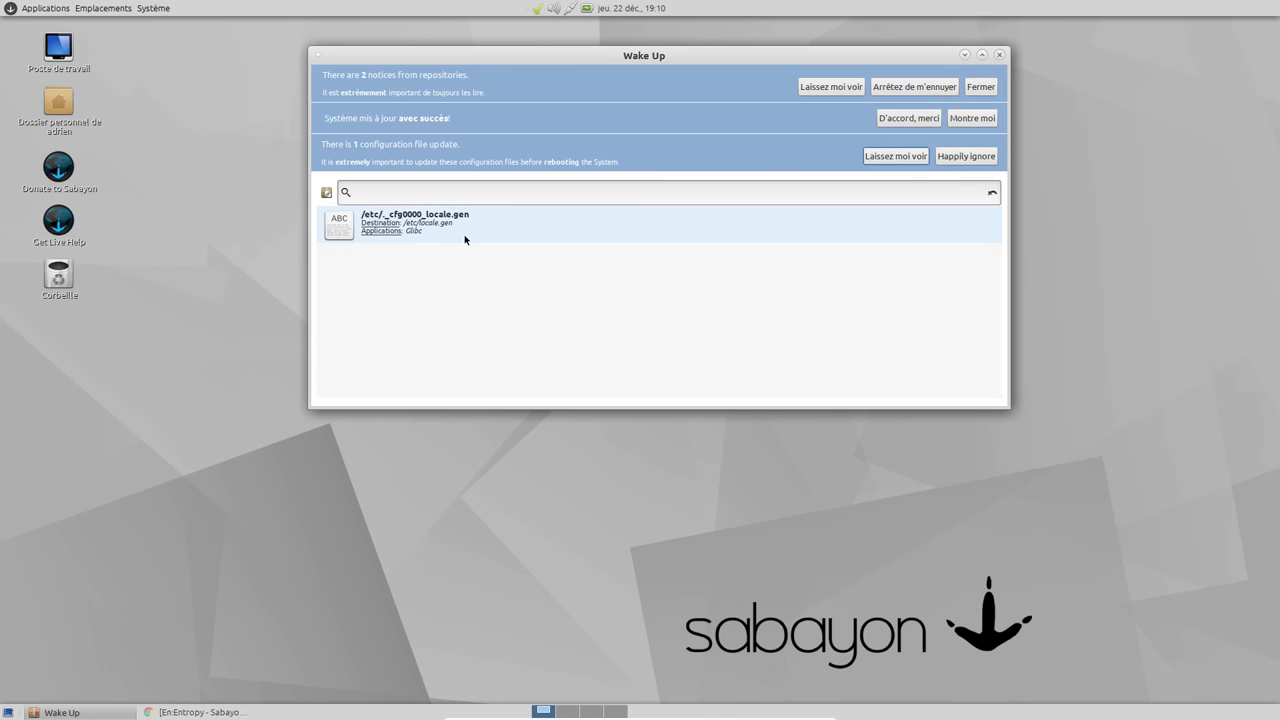
left_click(984, 157)
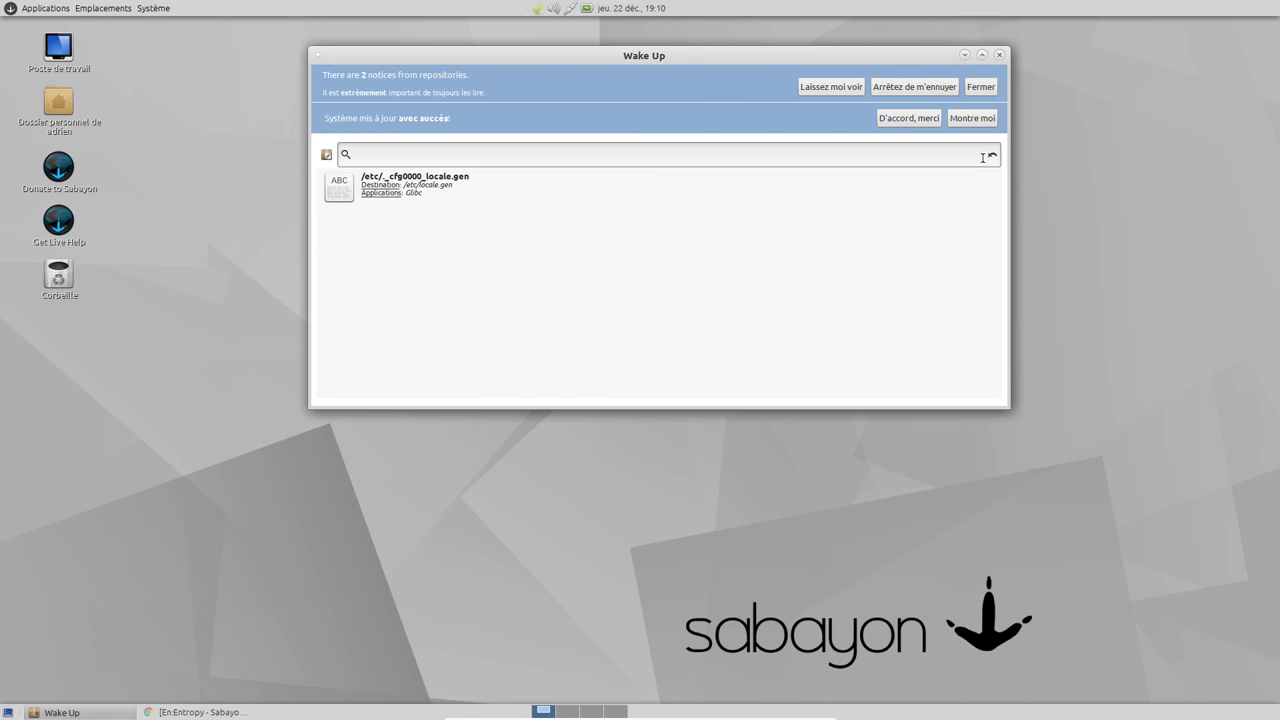
left_click(927, 120)
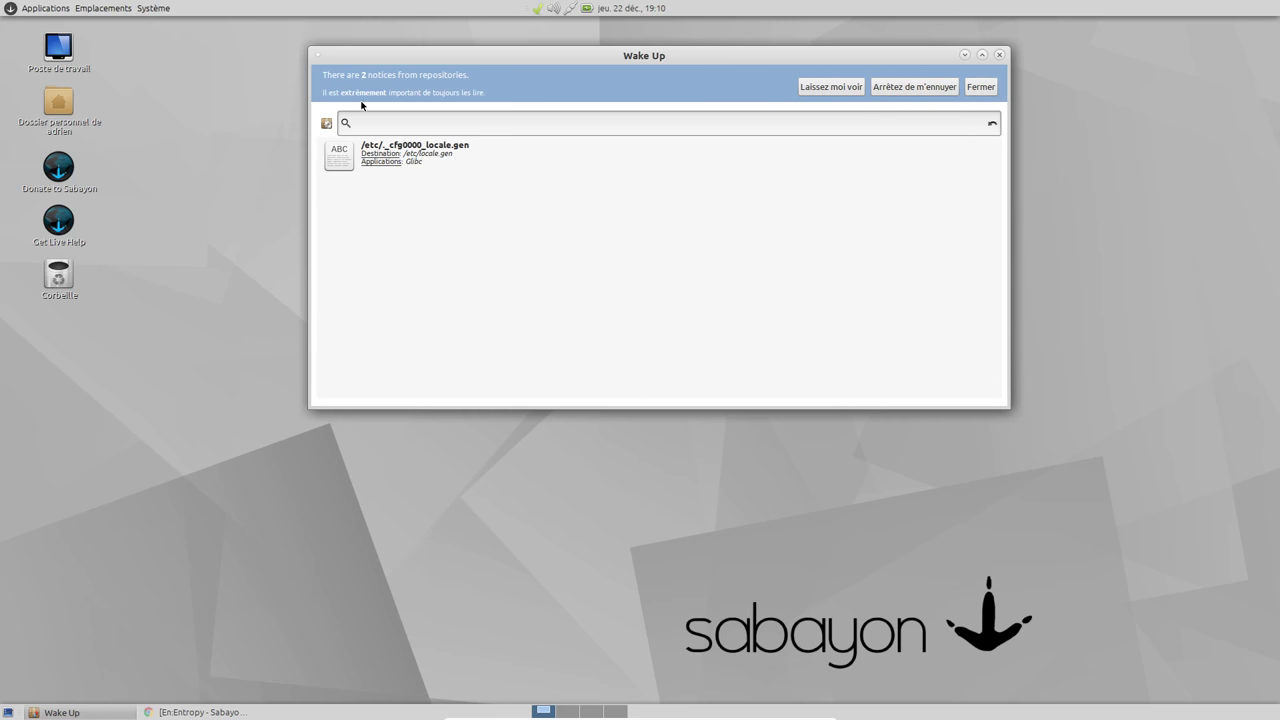
View the repository notices, dismiss their notice bar, and bring up Rigo's list of management actions.
left_click(851, 89)
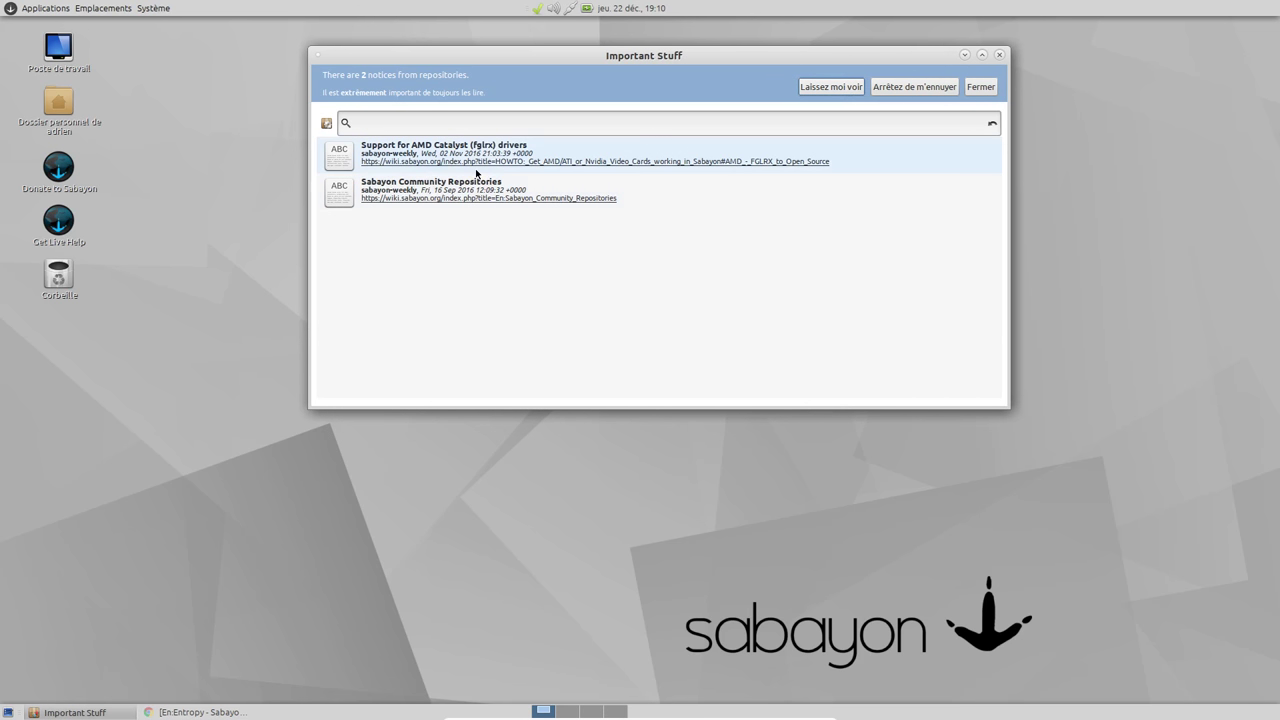
left_click(980, 86)
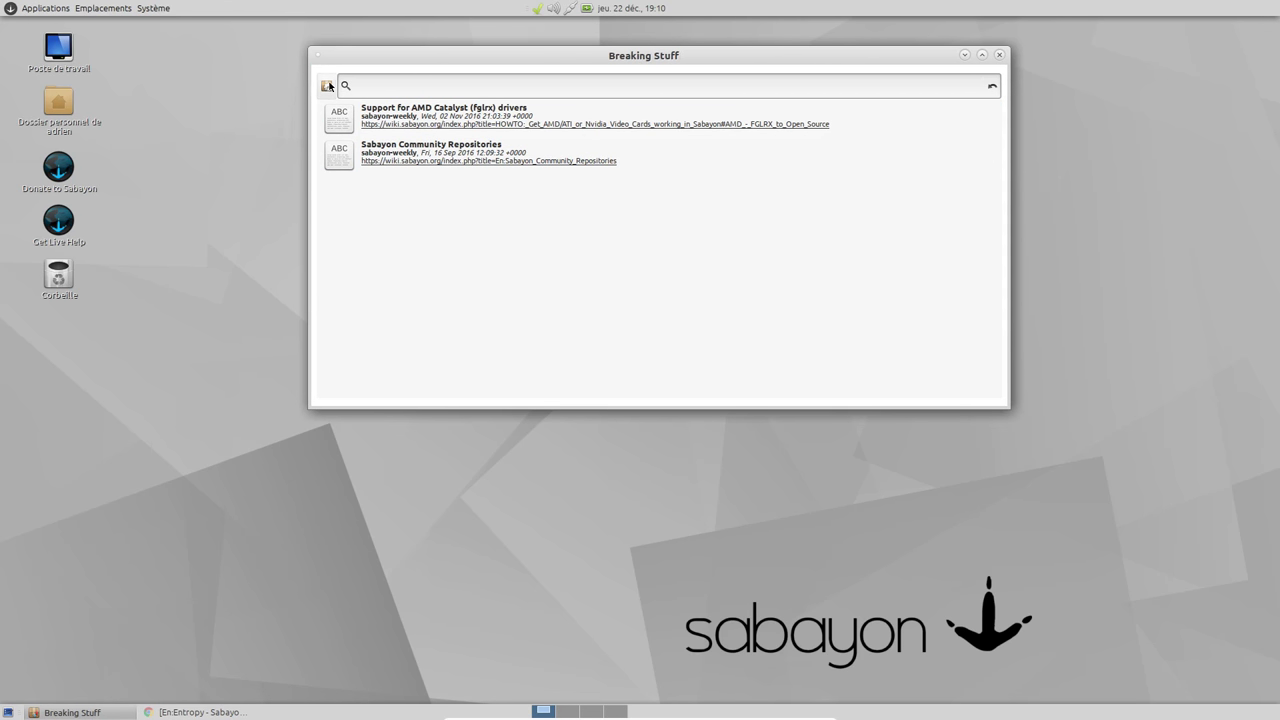
left_click_drag(531, 61, 541, 177)
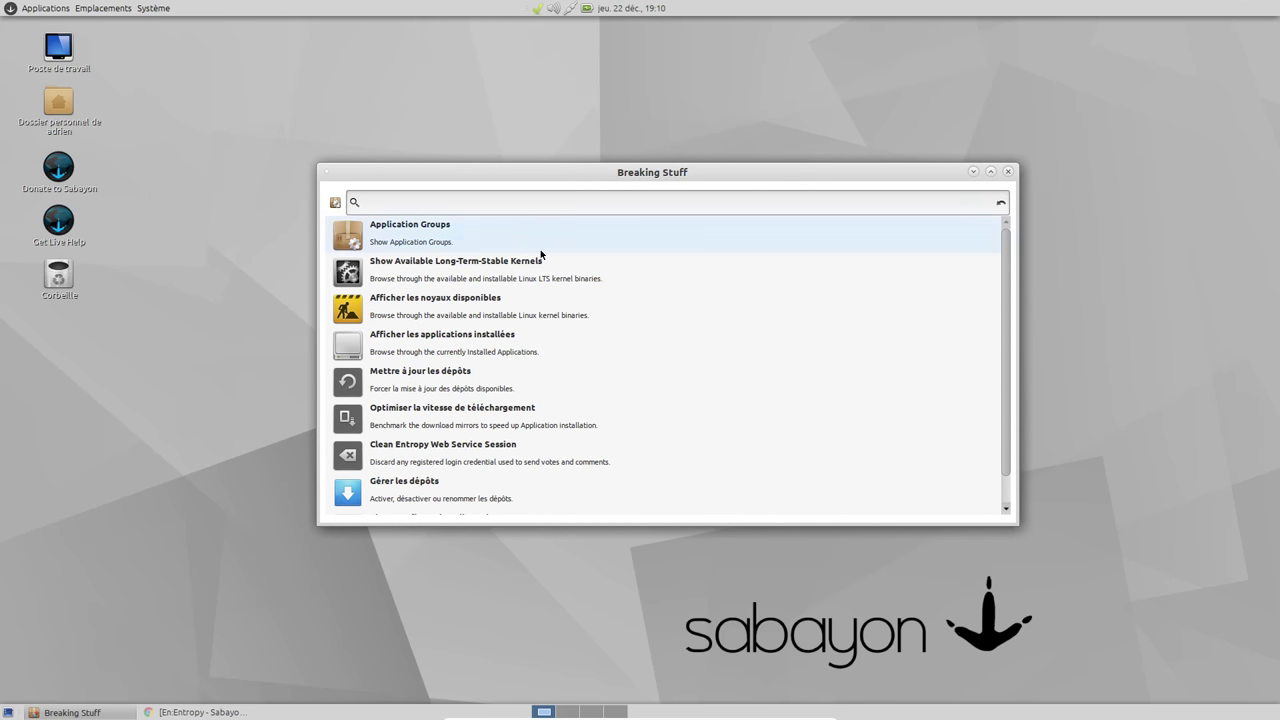
left_click(480, 207)
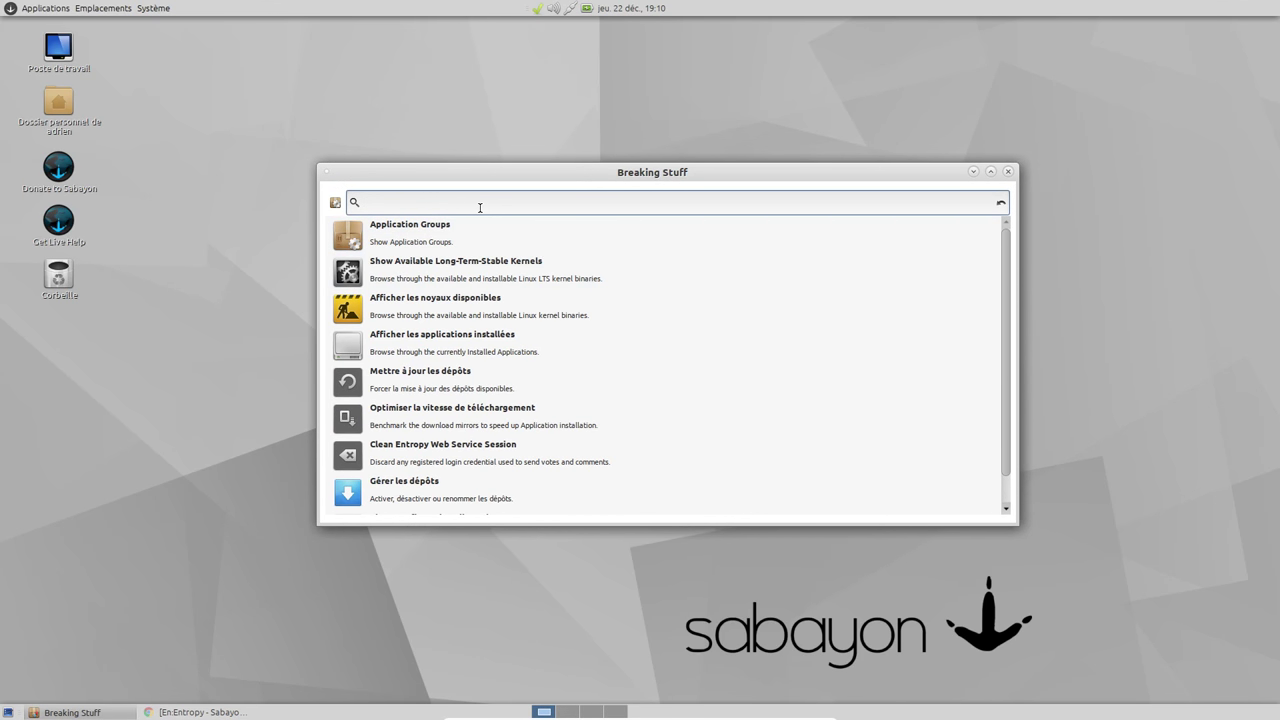
Launch LibreOffice Calc from the office applications, check its version information, and close it.
left_click(24, 8)
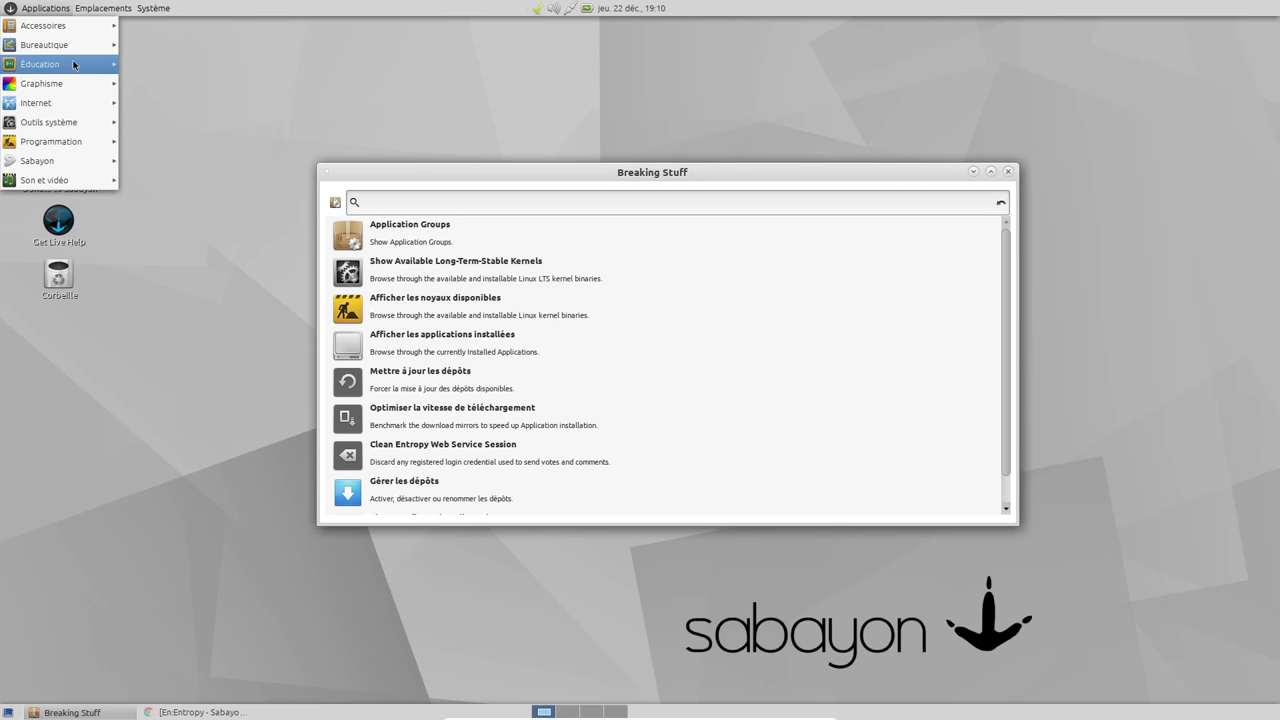
mouse_move(60, 45)
left_click(206, 97)
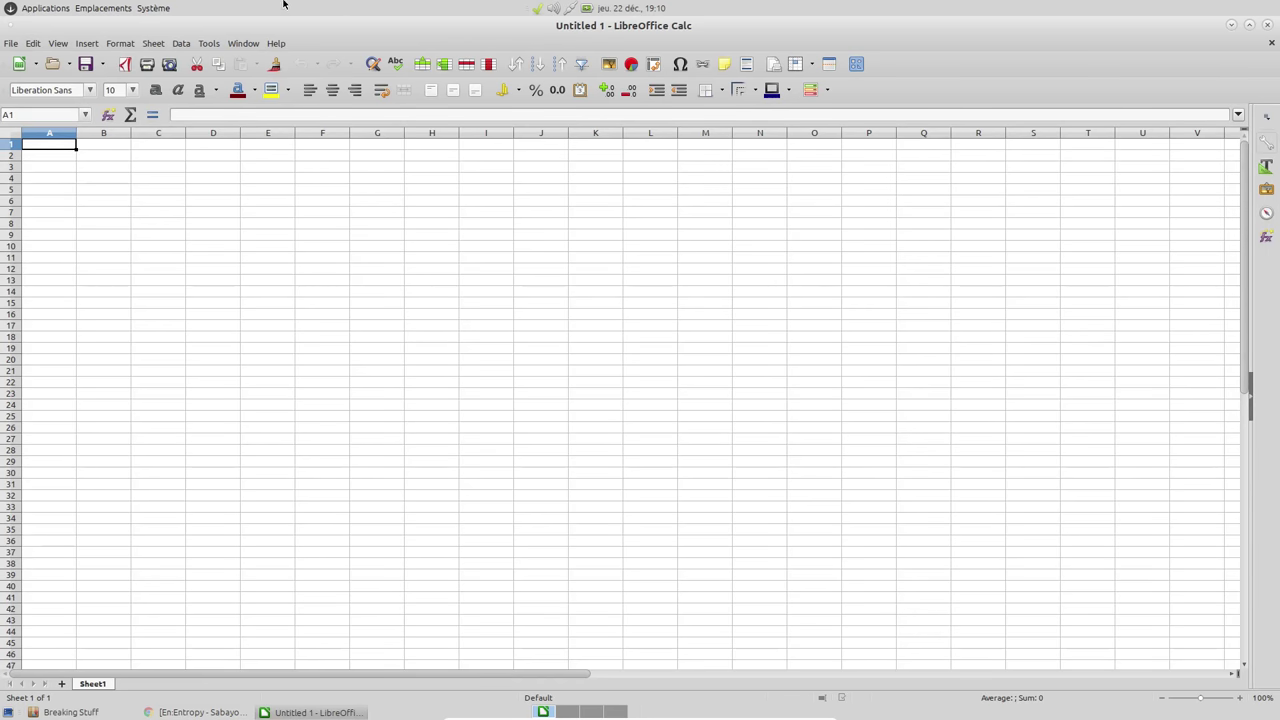
left_click(287, 44)
left_click(293, 127)
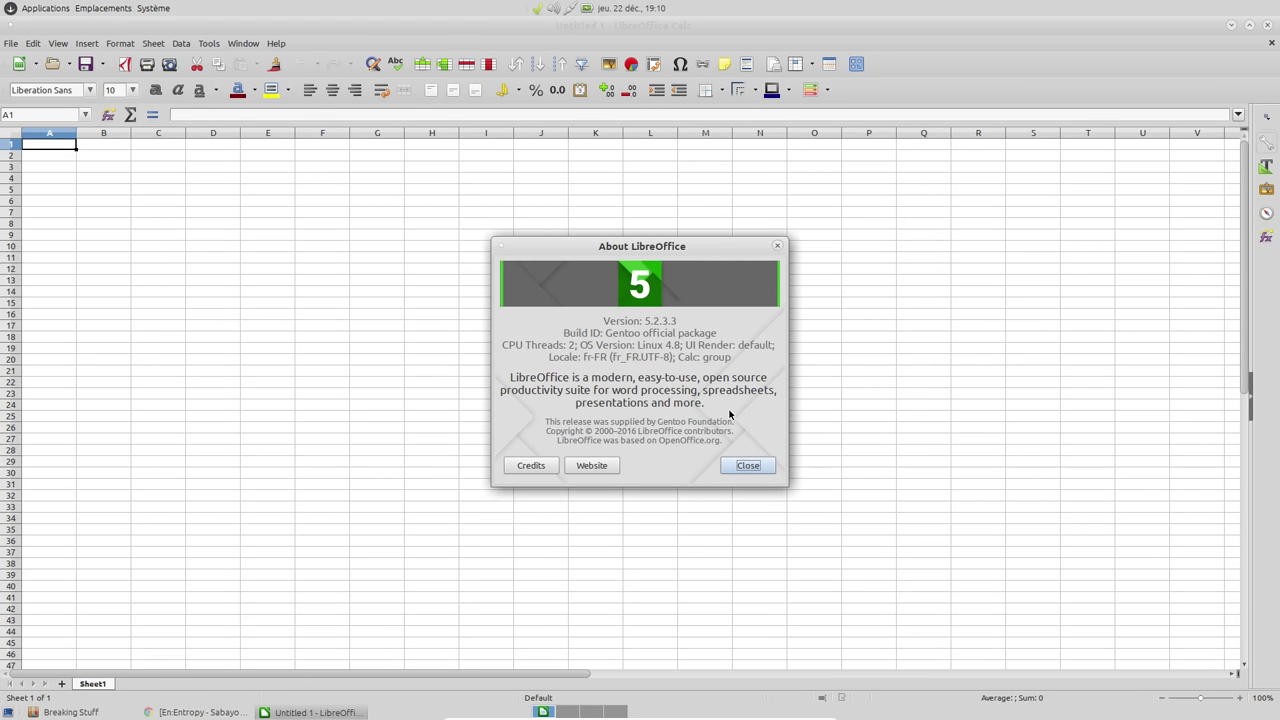
left_click(749, 469)
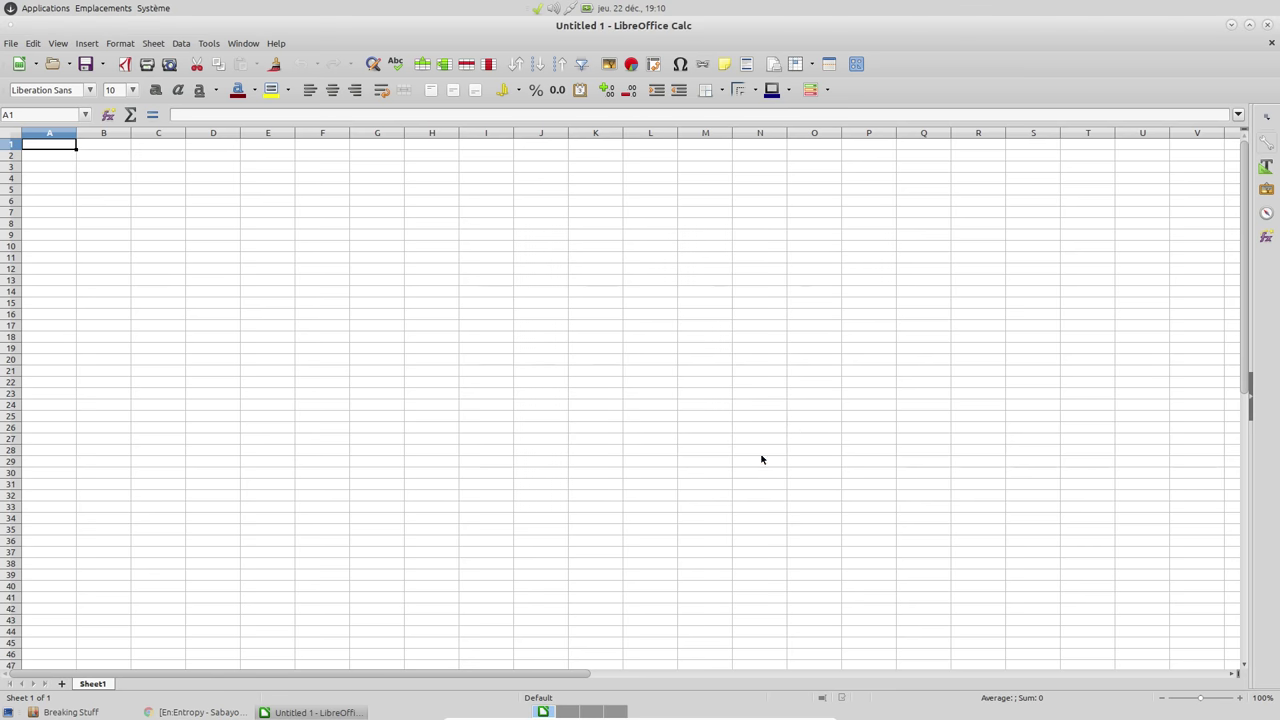
left_click(1267, 24)
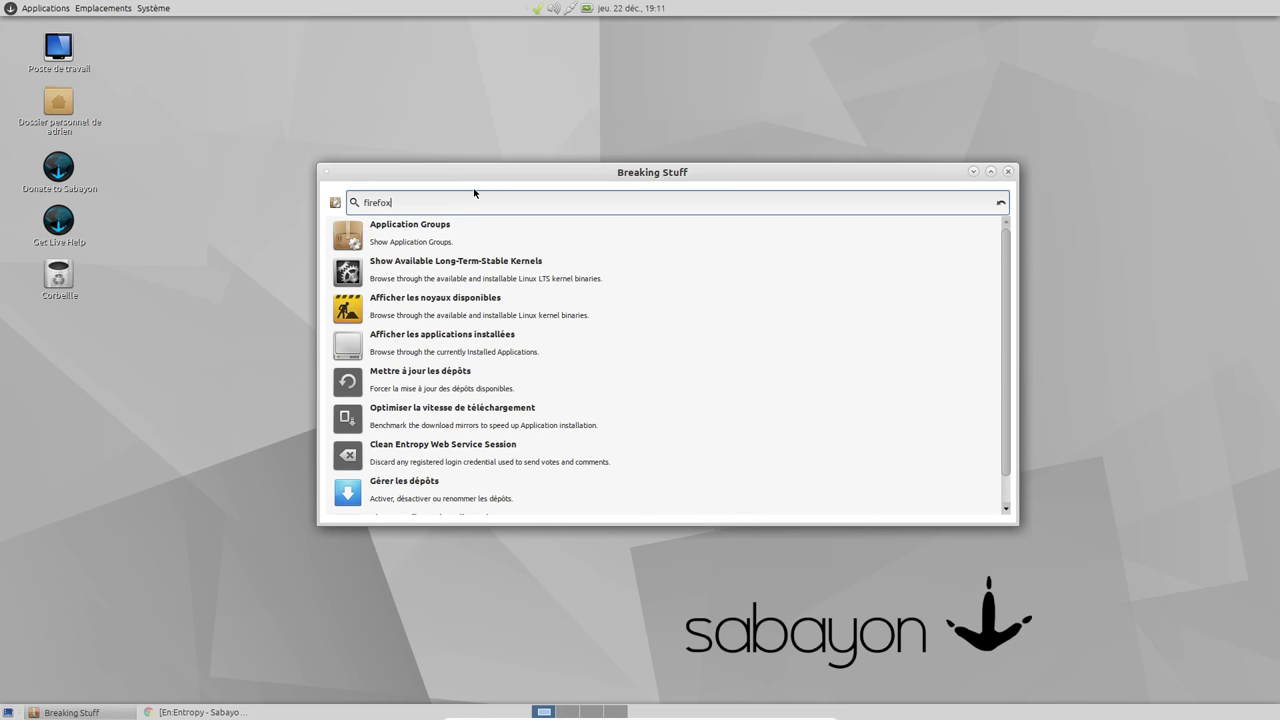
Search Rigo for "firefox".
key("Return")
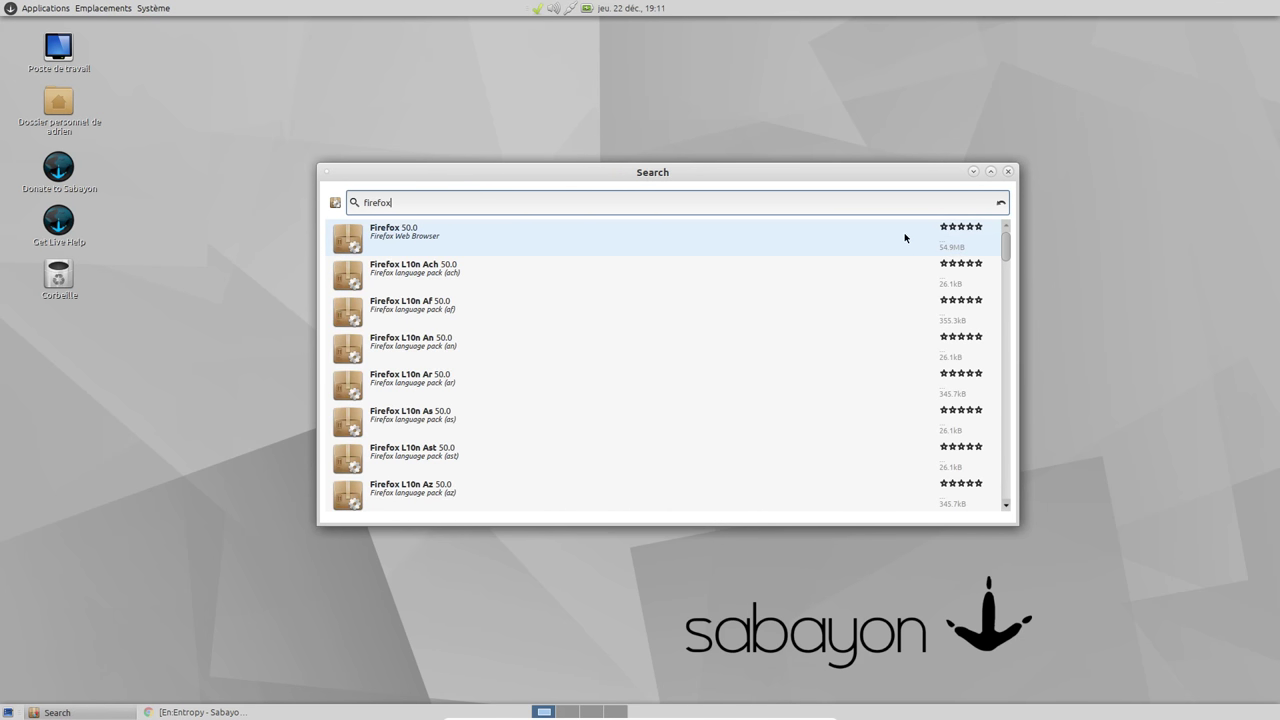
Request installation of Firefox 50.0 and accept the additional applications it requires.
left_click(531, 224)
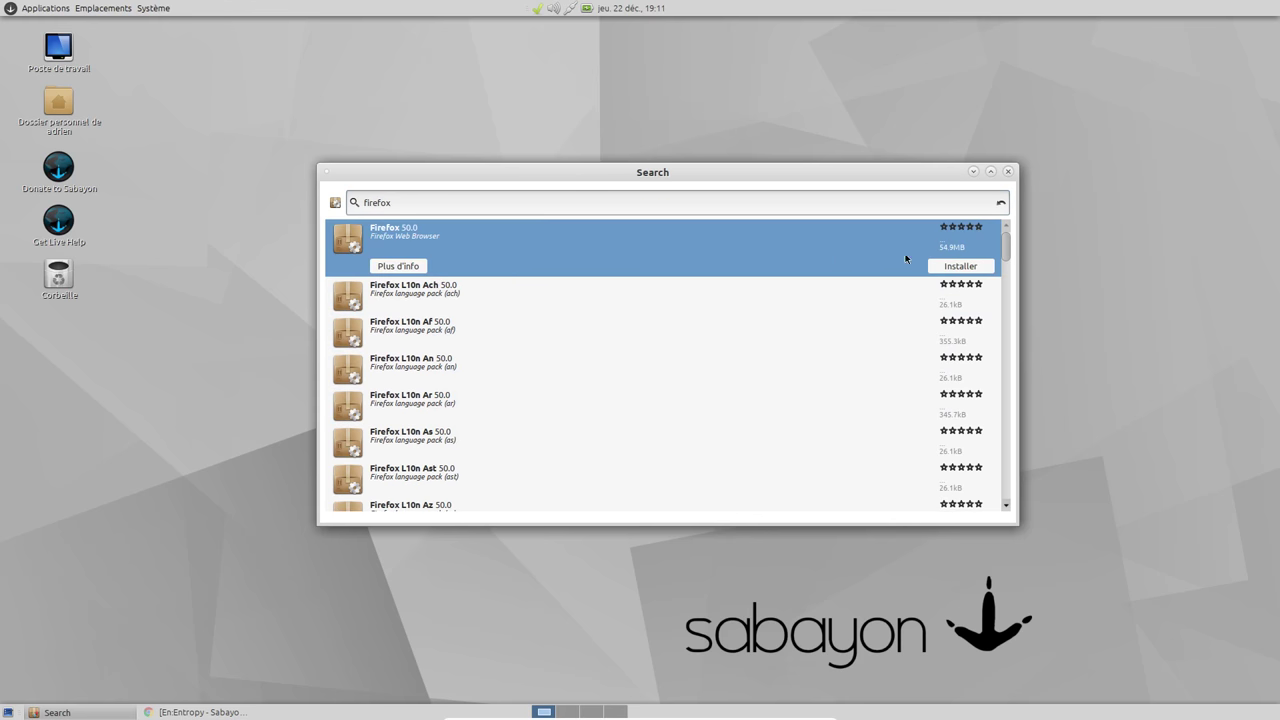
left_click(938, 265)
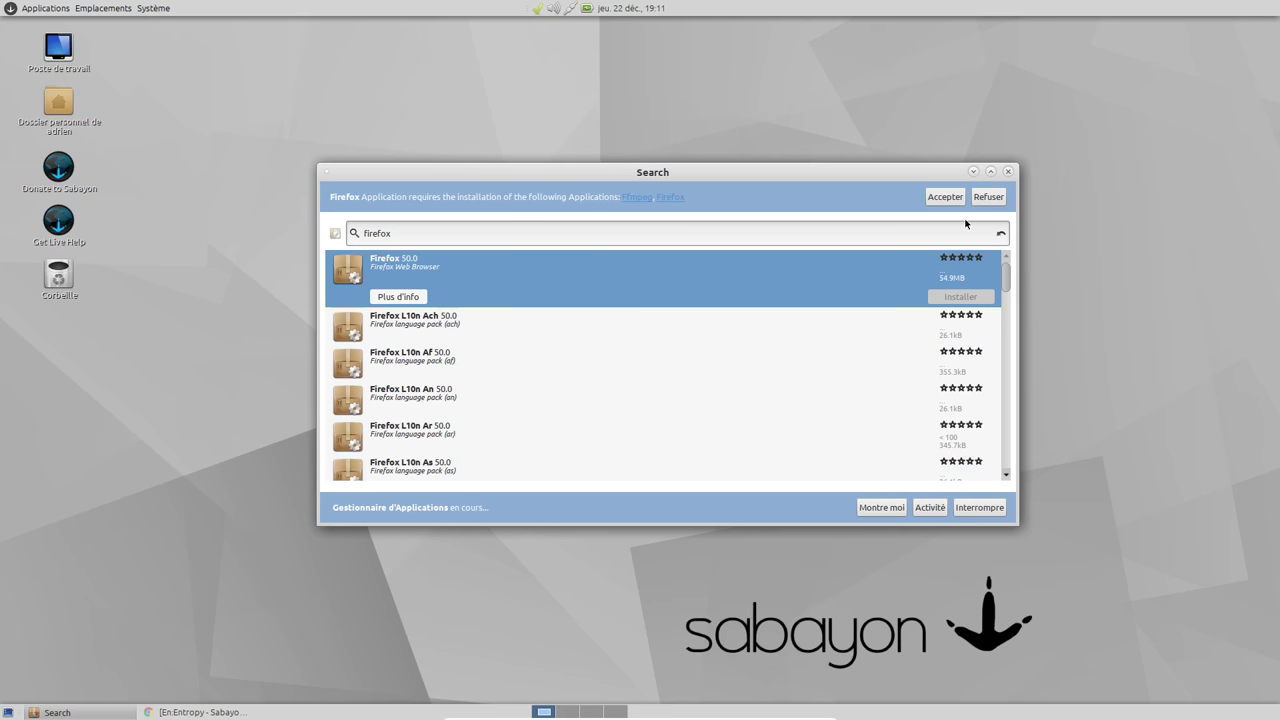
left_click(945, 196)
Browse the Firefox language packs in the results and authenticate the Firefox installation with the root password.
scroll(666, 406, "down", 10)
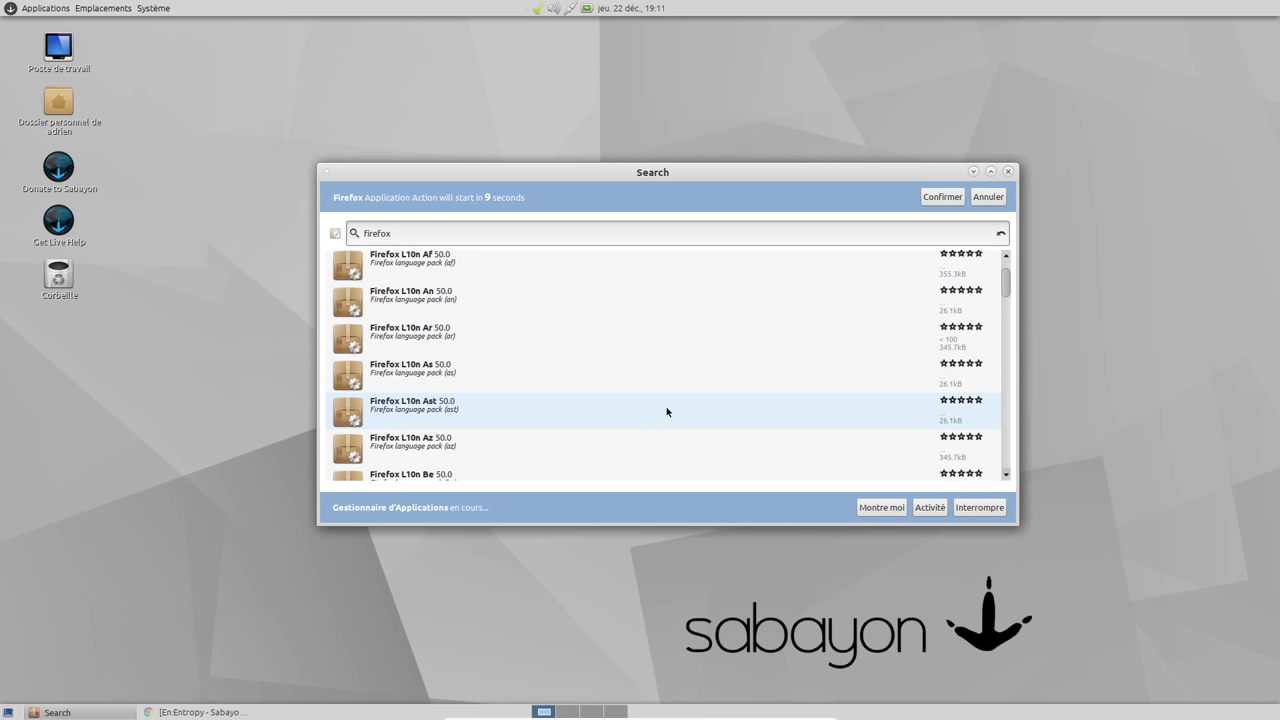
scroll(654, 408, "down", 5)
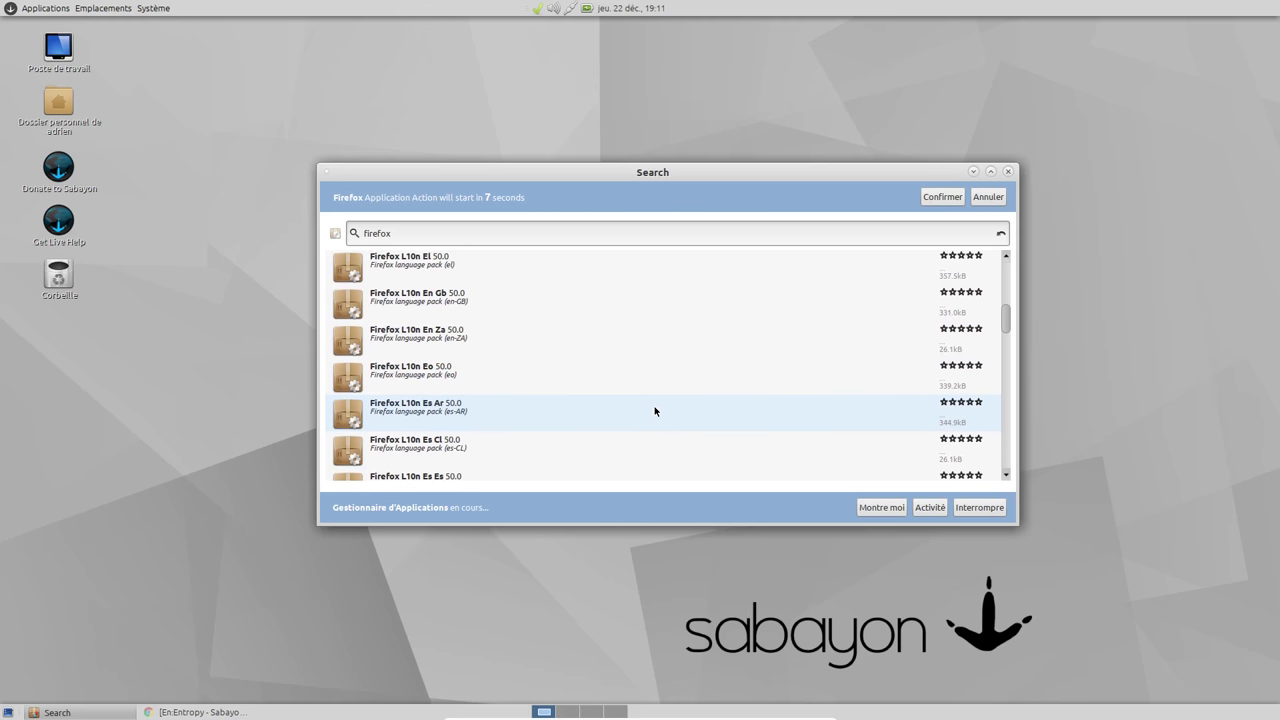
scroll(600, 410, "down", 5)
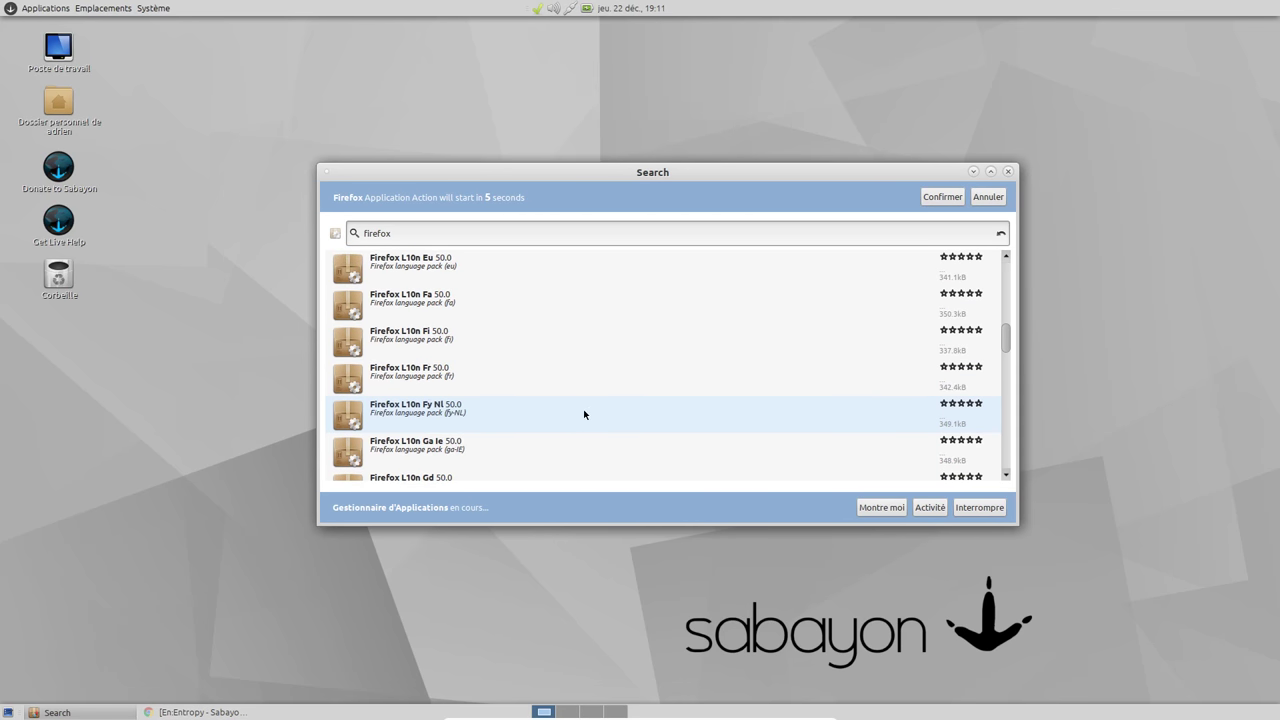
scroll(552, 425, "down", 5)
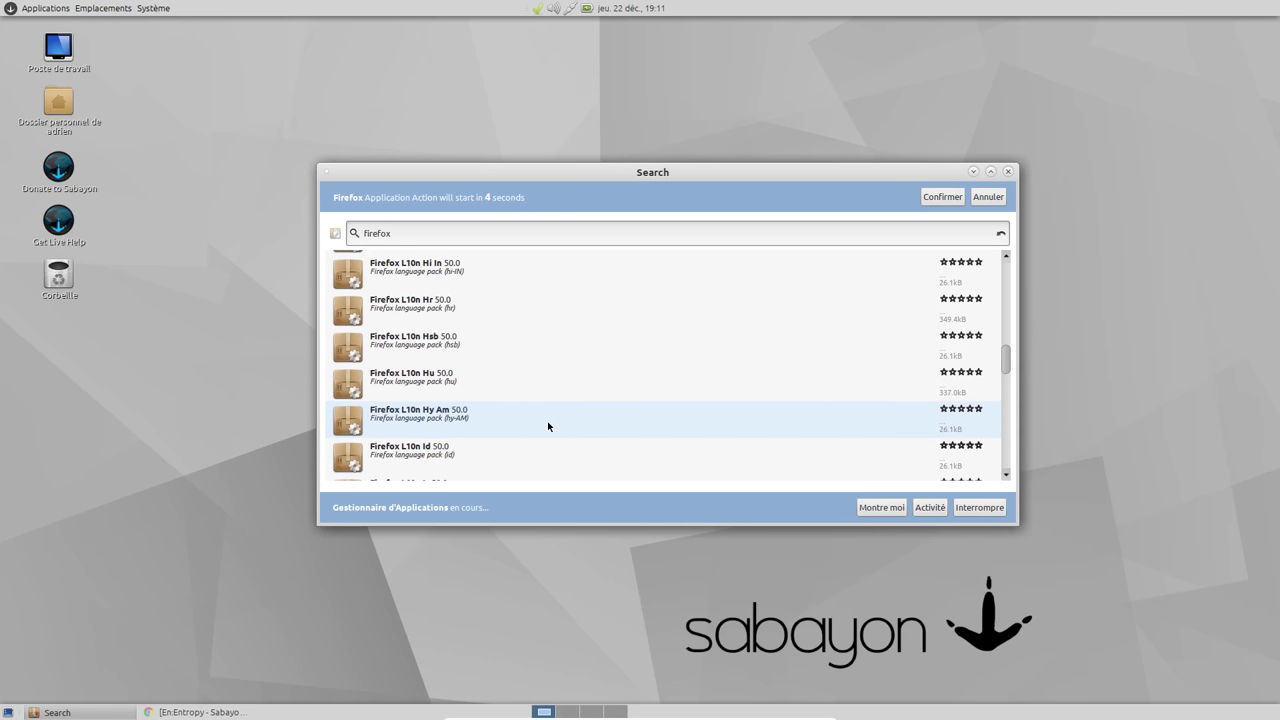
scroll(486, 427, "down", 4)
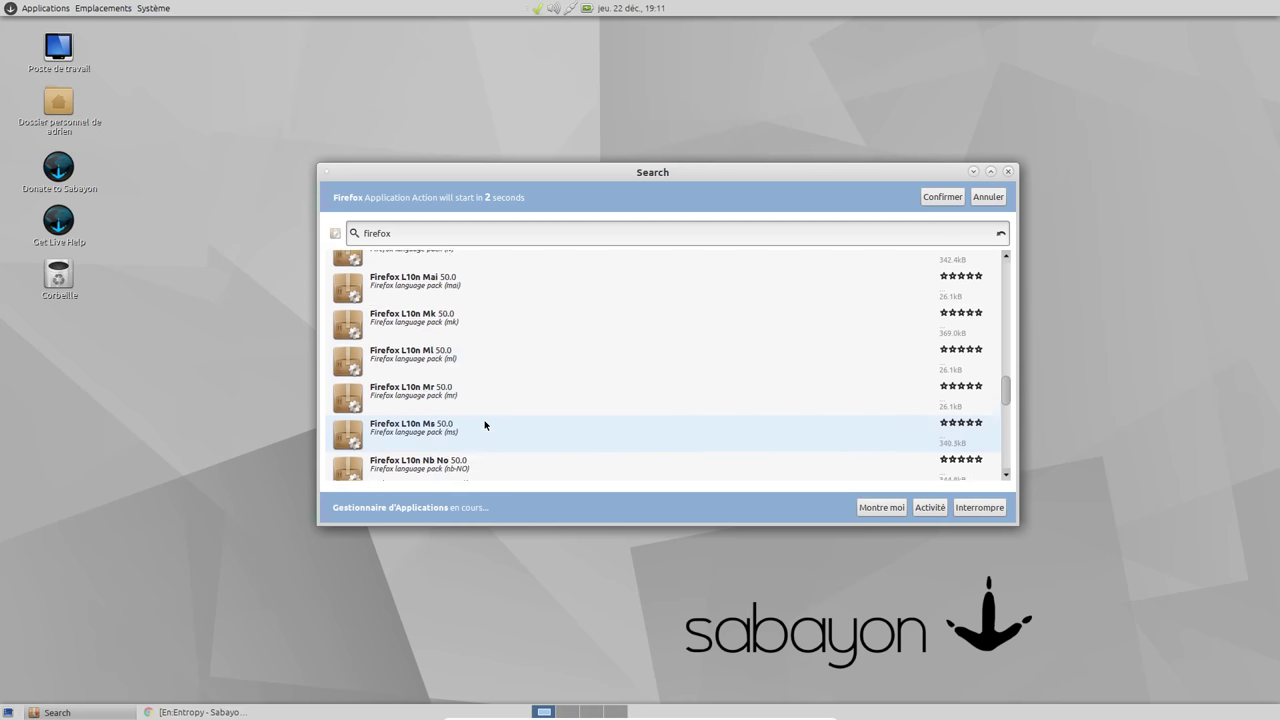
left_click(427, 234)
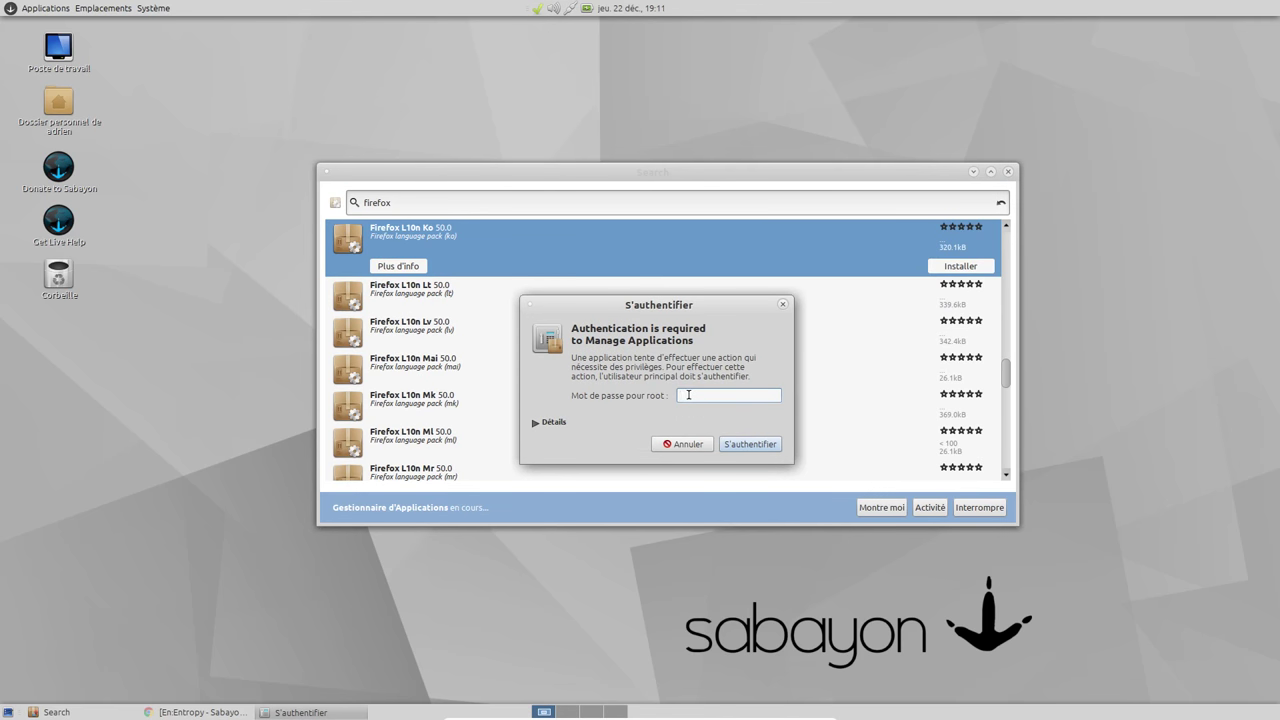
key("Return")
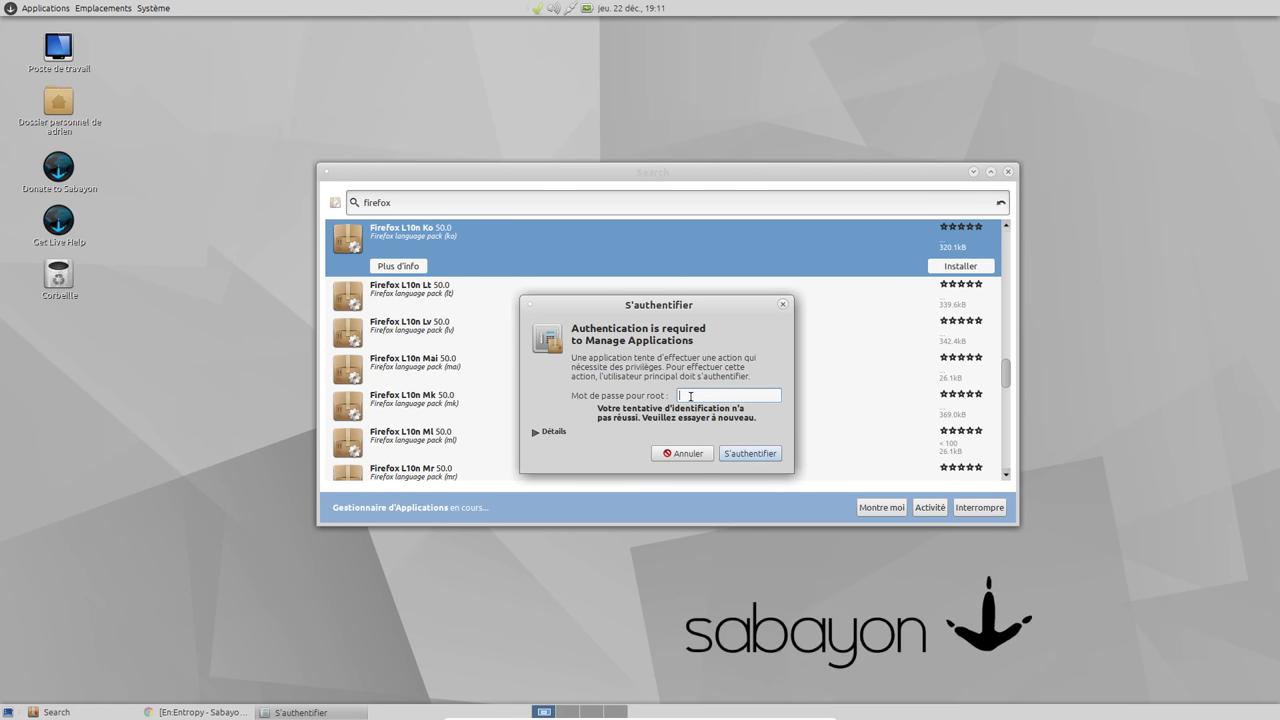
key("Return")
key("Return")
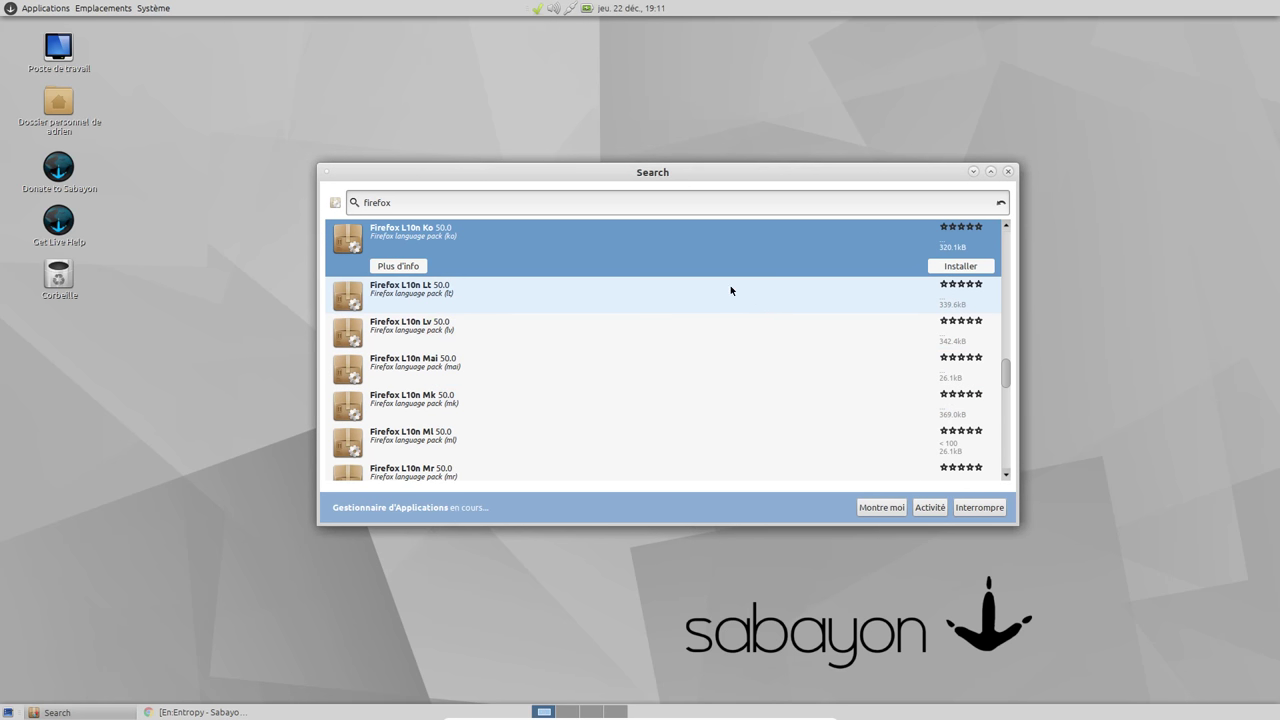
Display the application management progress, request interruption of the ongoing activity, and decline the interruption prompt.
left_click_drag(1006, 378, 1010, 242)
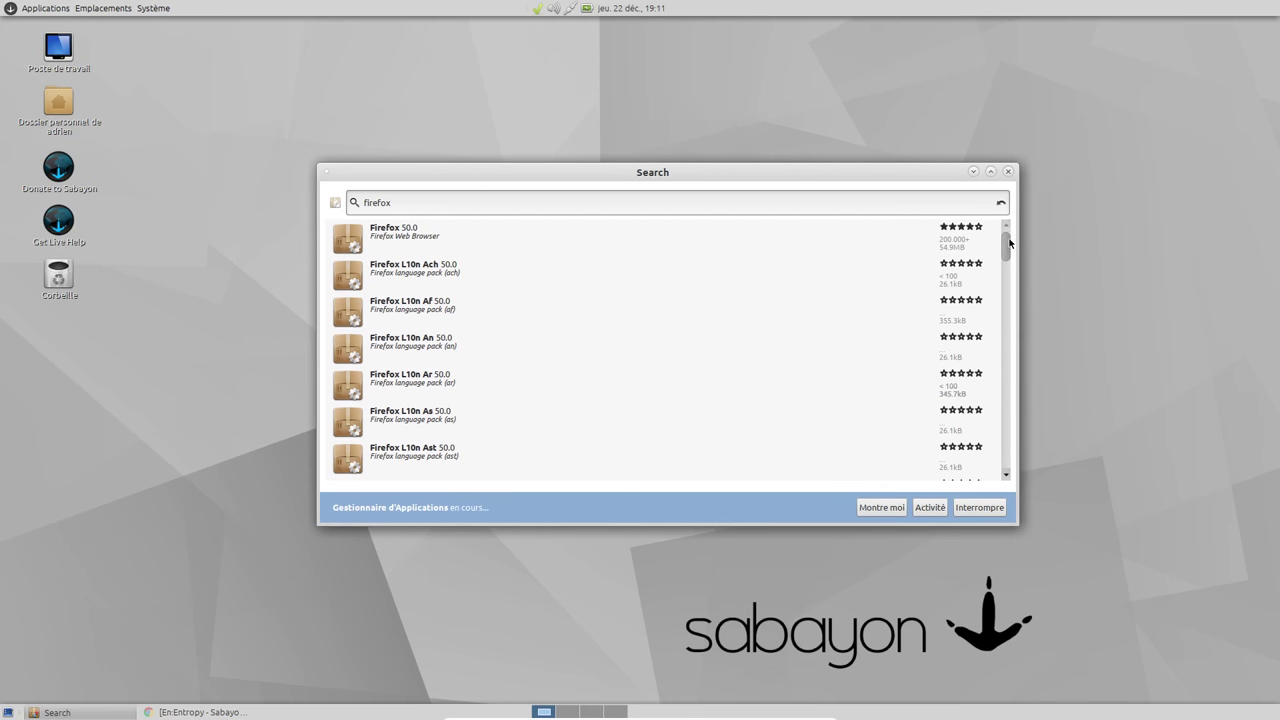
left_click(876, 506)
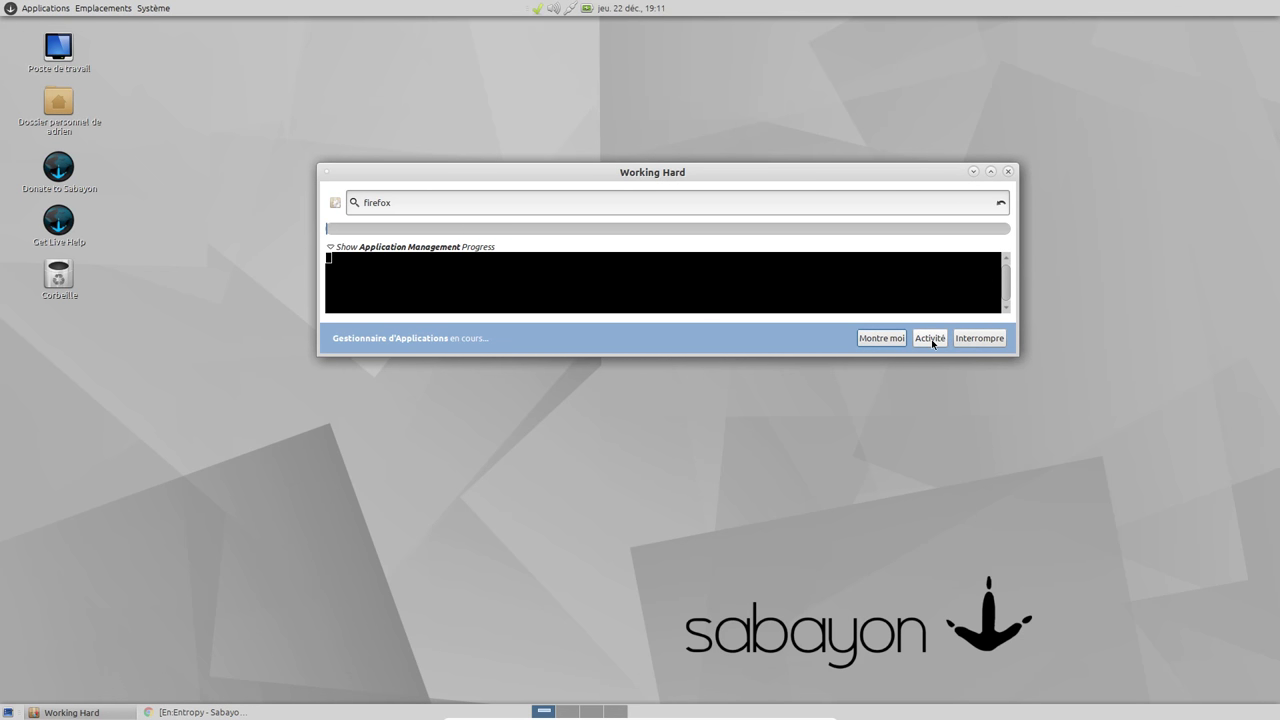
left_click(990, 340)
left_click(750, 304)
left_click(976, 340)
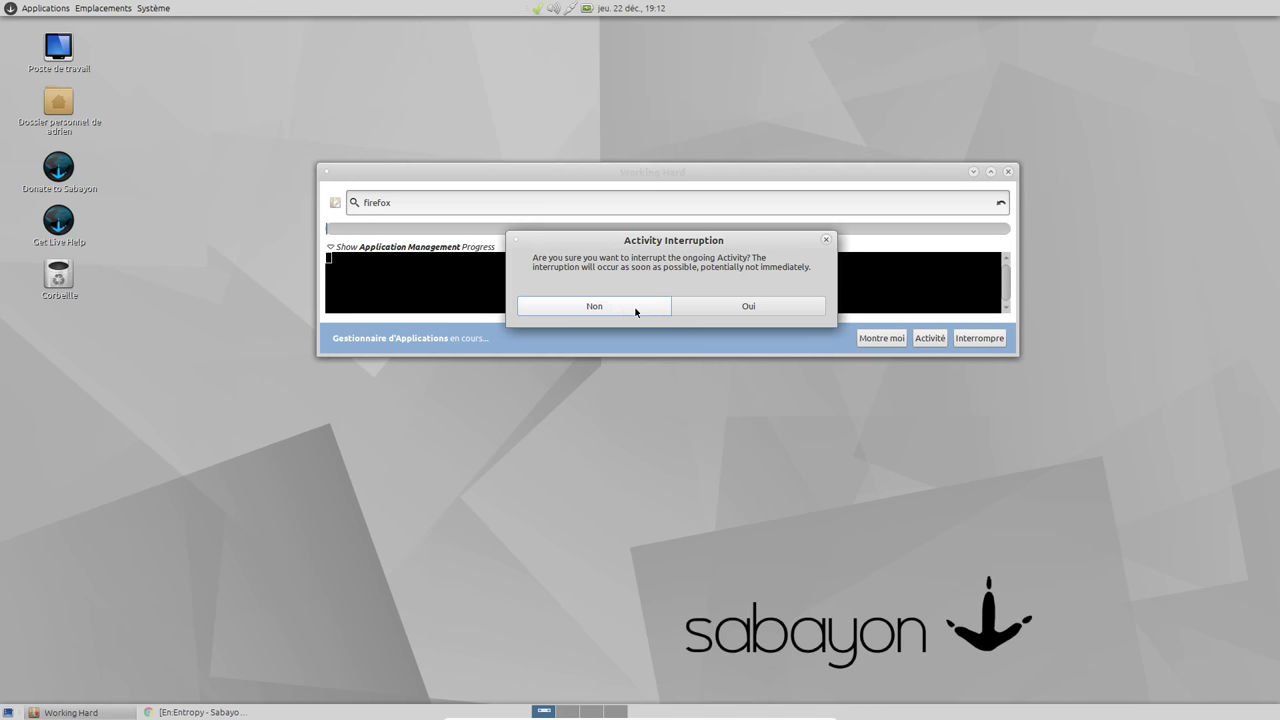
left_click(634, 308)
Search for "firefox fr" and request installation of the Firefox L10n Fr 50.0 language pack.
left_click(418, 202)
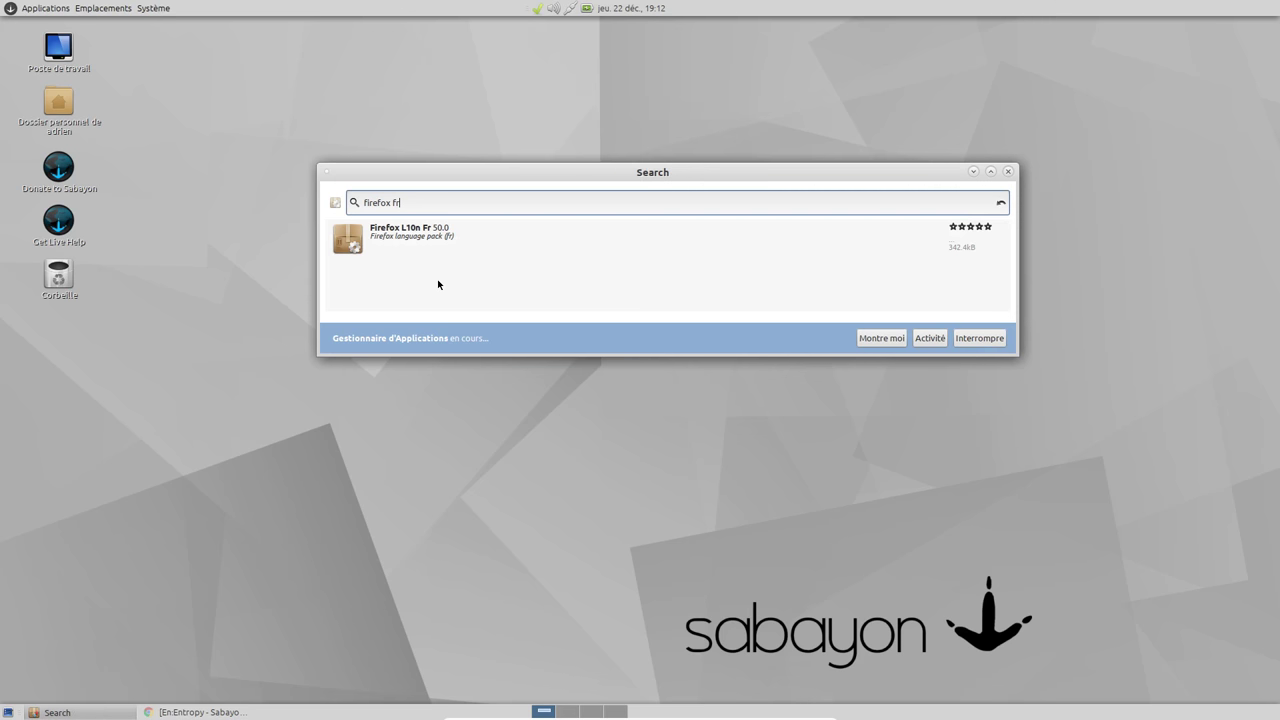
left_click(818, 223)
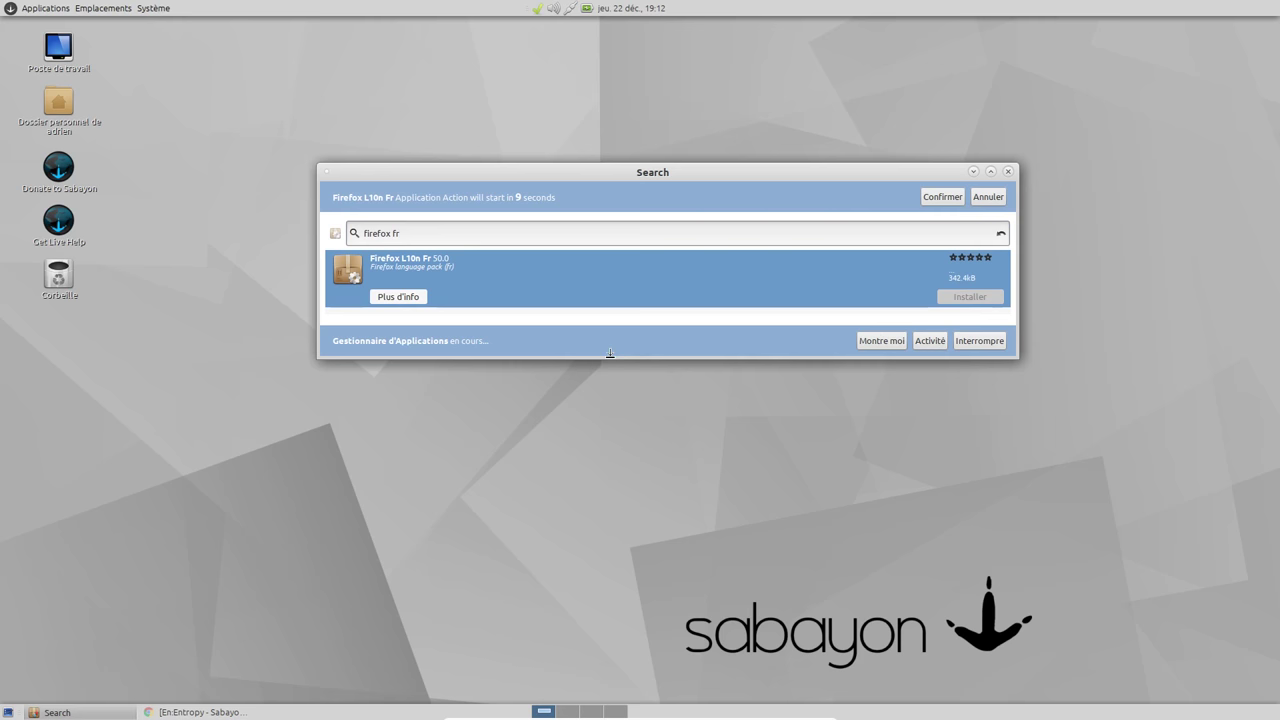
Make the window taller and move it up and to the right on the desktop, and confirm the language pack installation with the root password.
left_click_drag(608, 357, 600, 517)
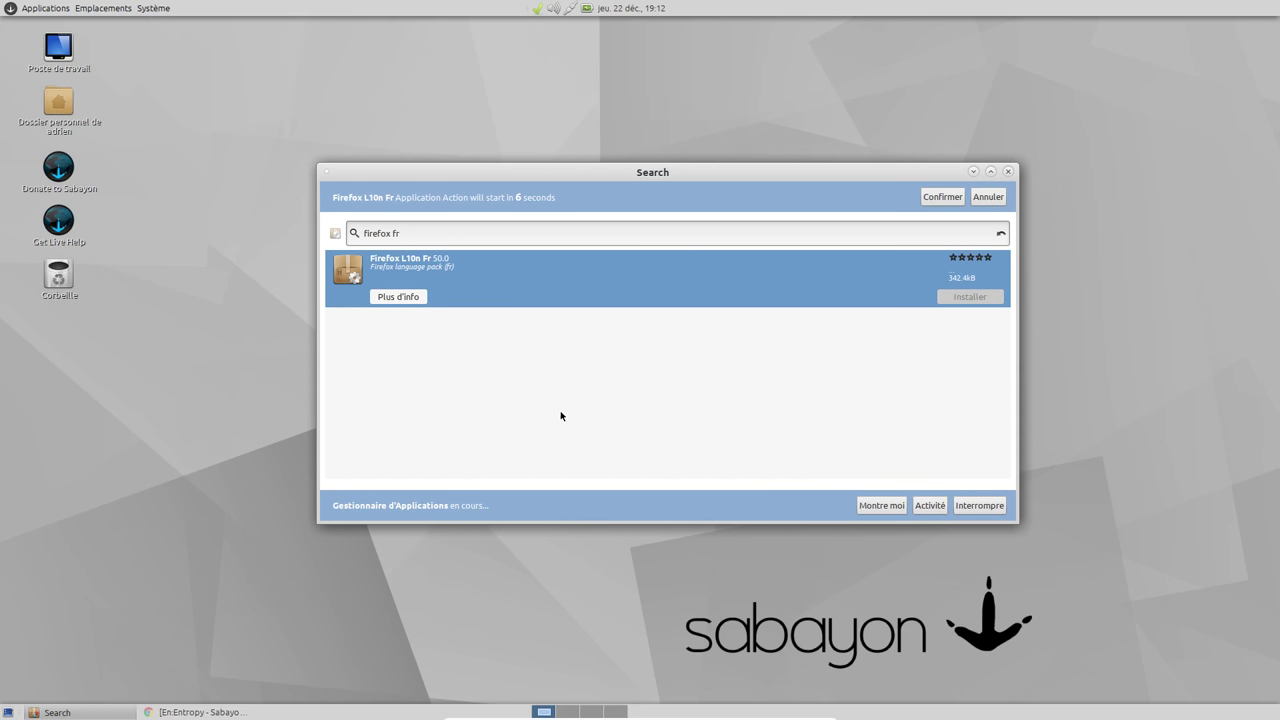
left_click_drag(407, 173, 616, 77)
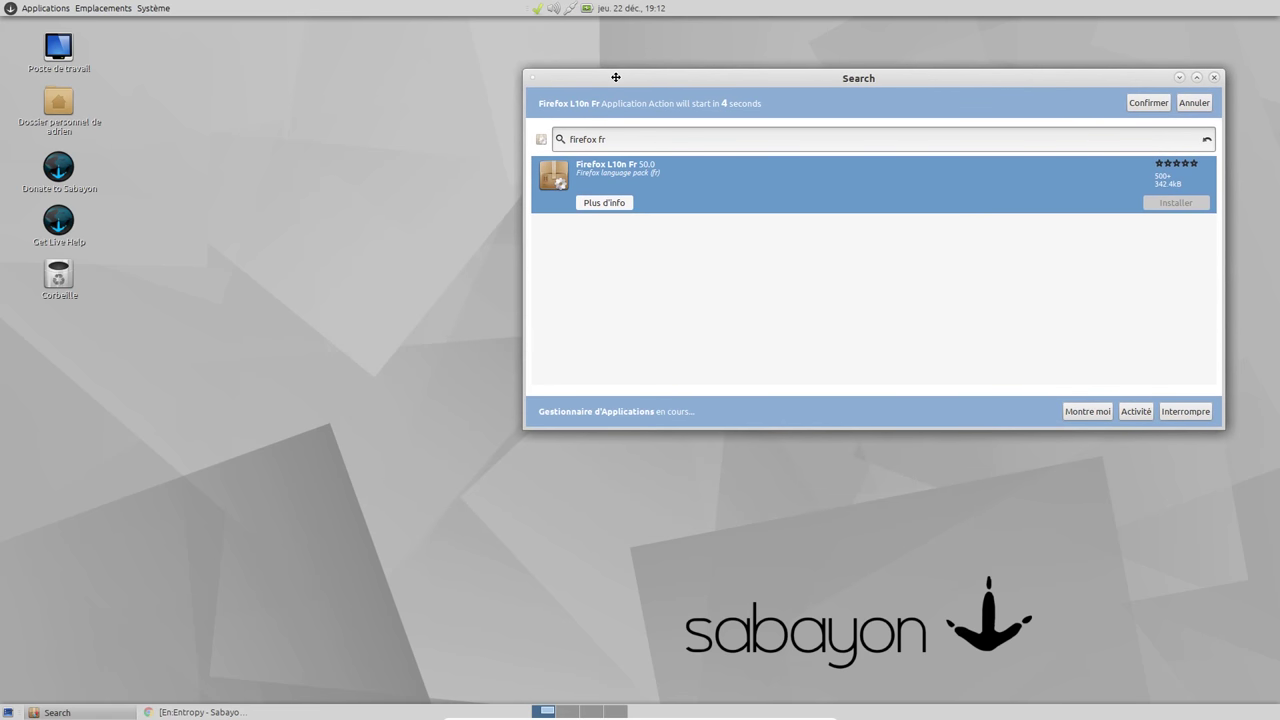
left_click(1160, 104)
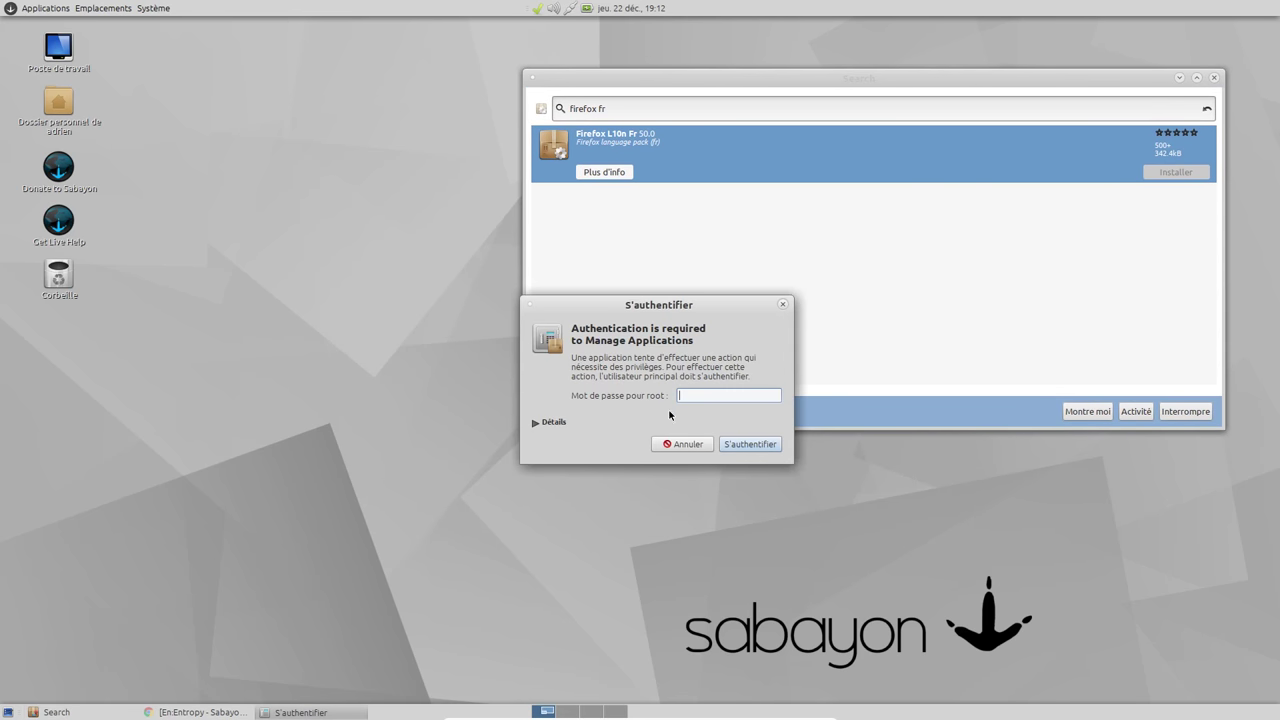
type("••••••••")
key("Return")
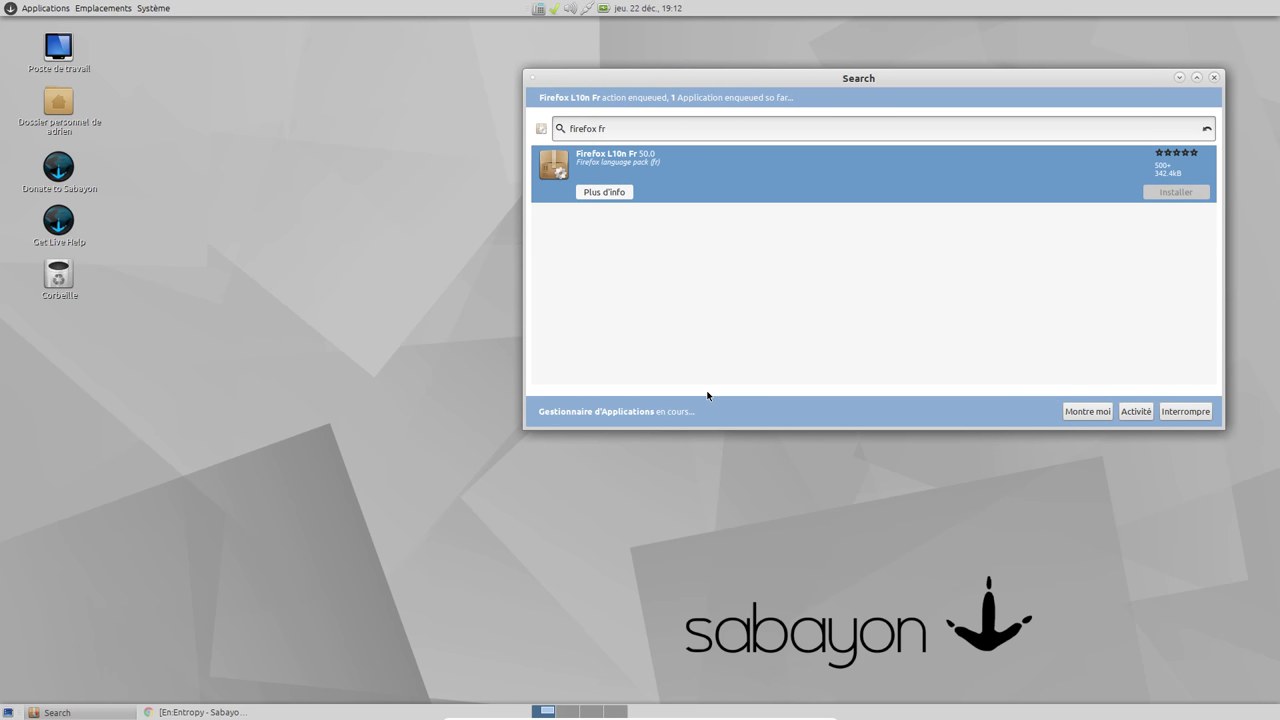